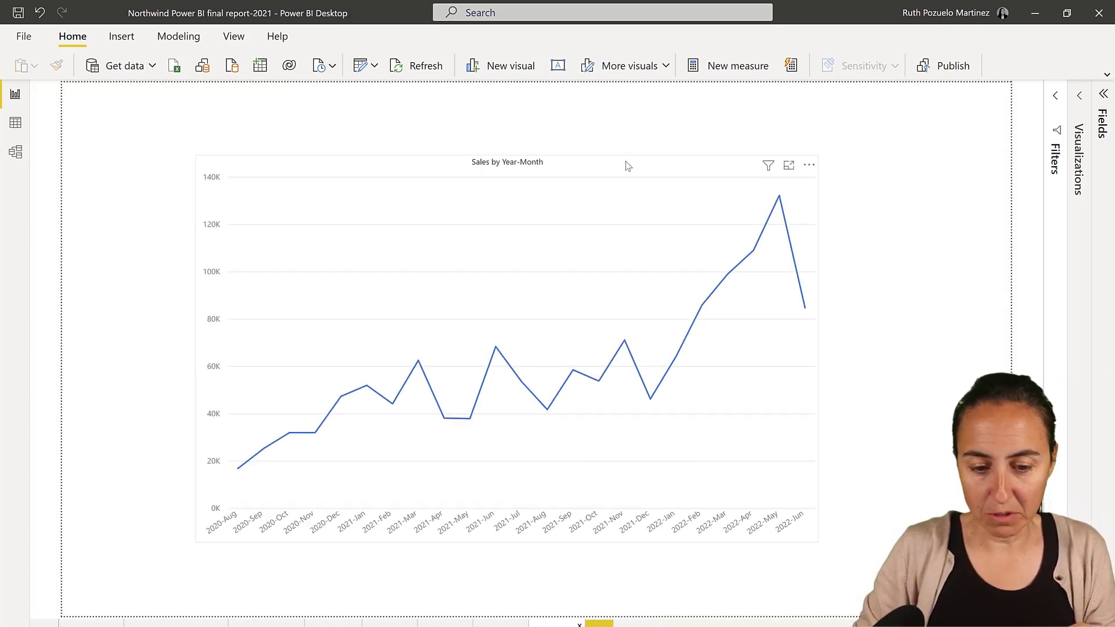
# - Convert the sales line chart into a Microsoft Charticulator visual
pyautogui.click(625, 167)
pyautogui.click(1083, 96)
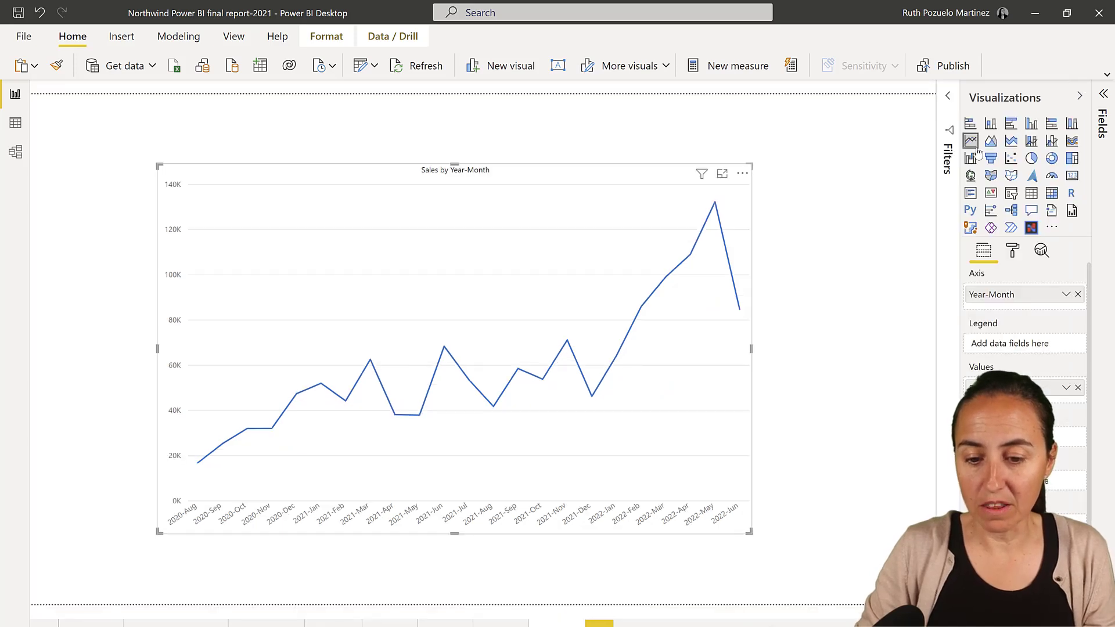
pyautogui.click(1031, 229)
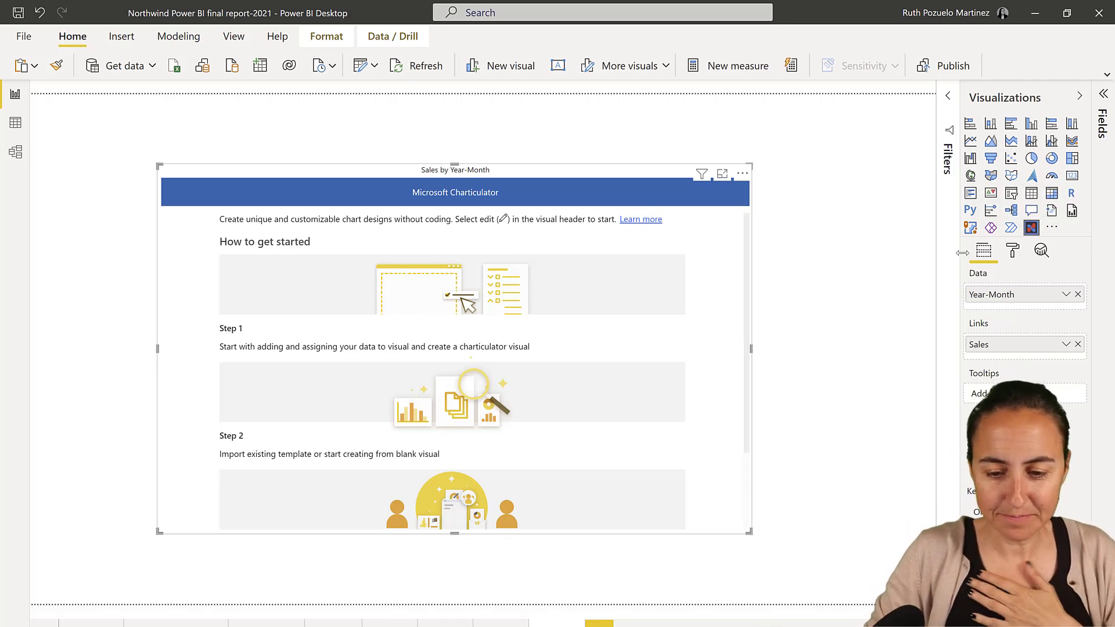
# - Edit the visual in Charticulator and create a new blank chart
pyautogui.click(742, 173)
pyautogui.click(765, 192)
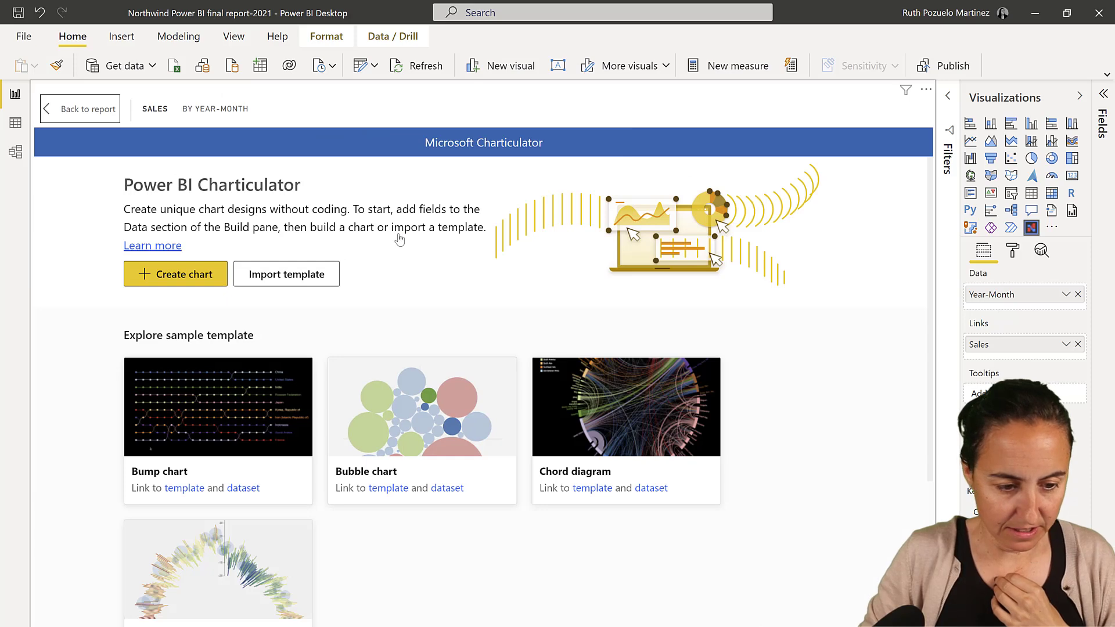
pyautogui.click(200, 281)
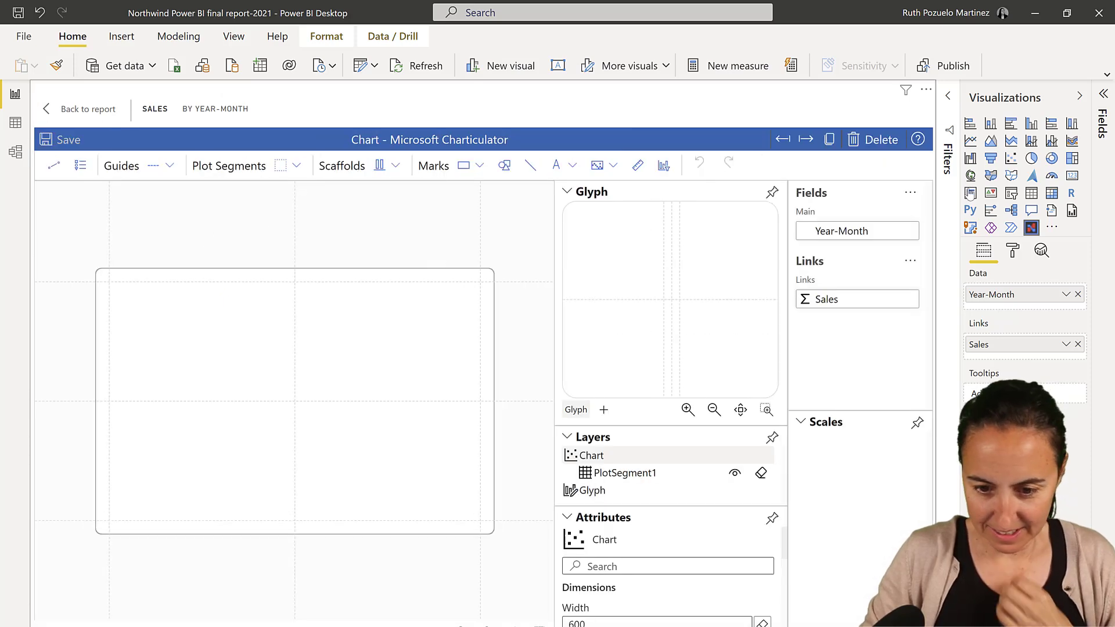
# - Move Sales from Links into the Data fields
pyautogui.click(1080, 98)
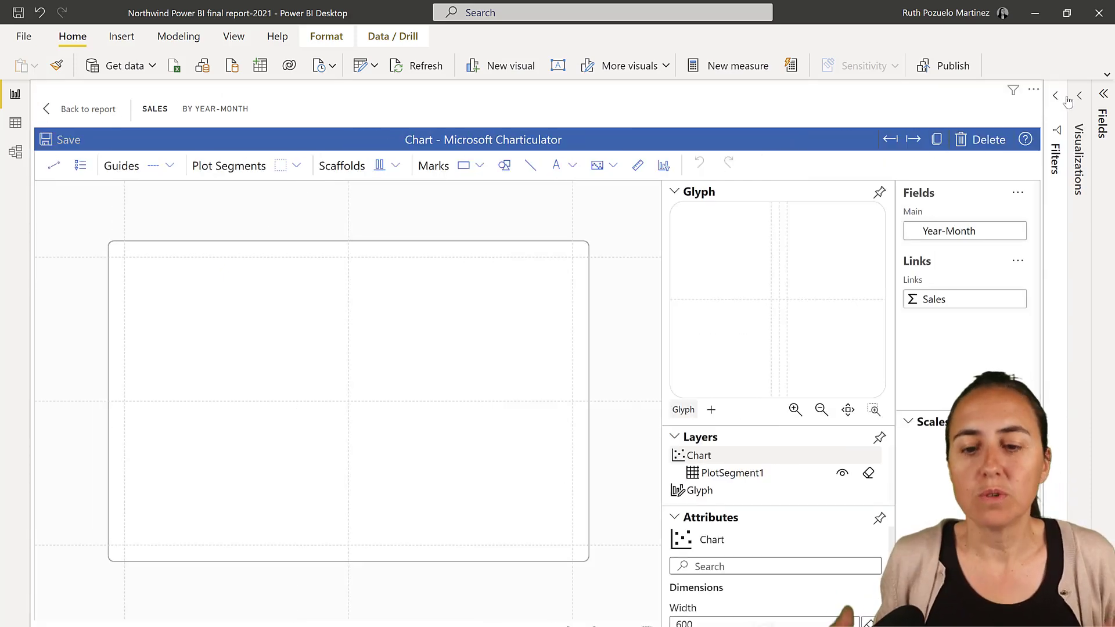
pyautogui.click(1079, 99)
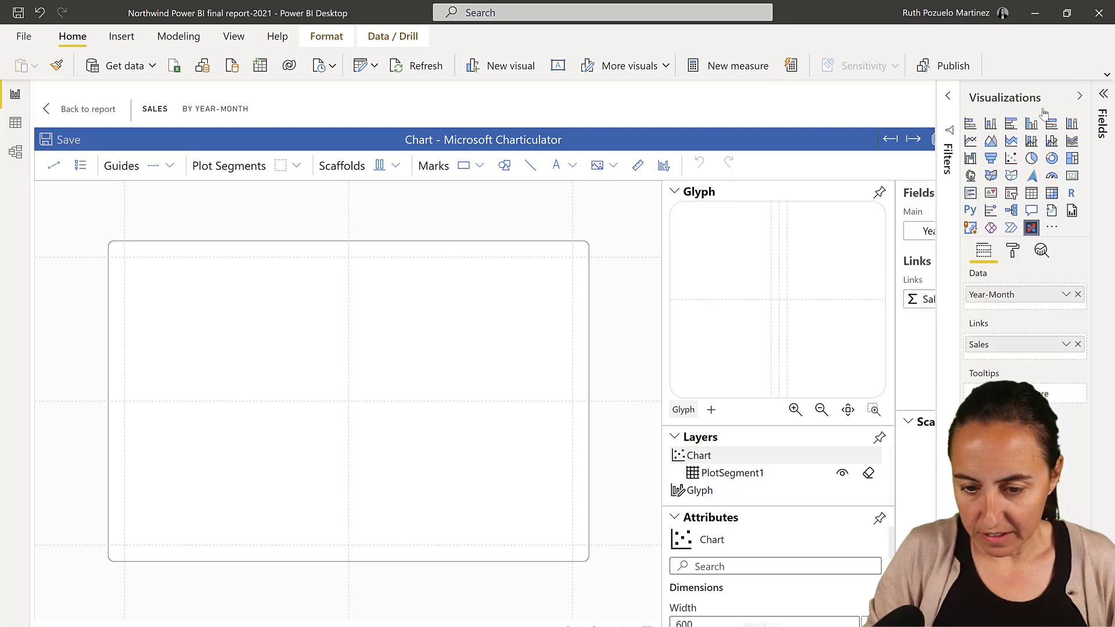
pyautogui.moveTo(1007, 345); pyautogui.dragTo(1011, 311)
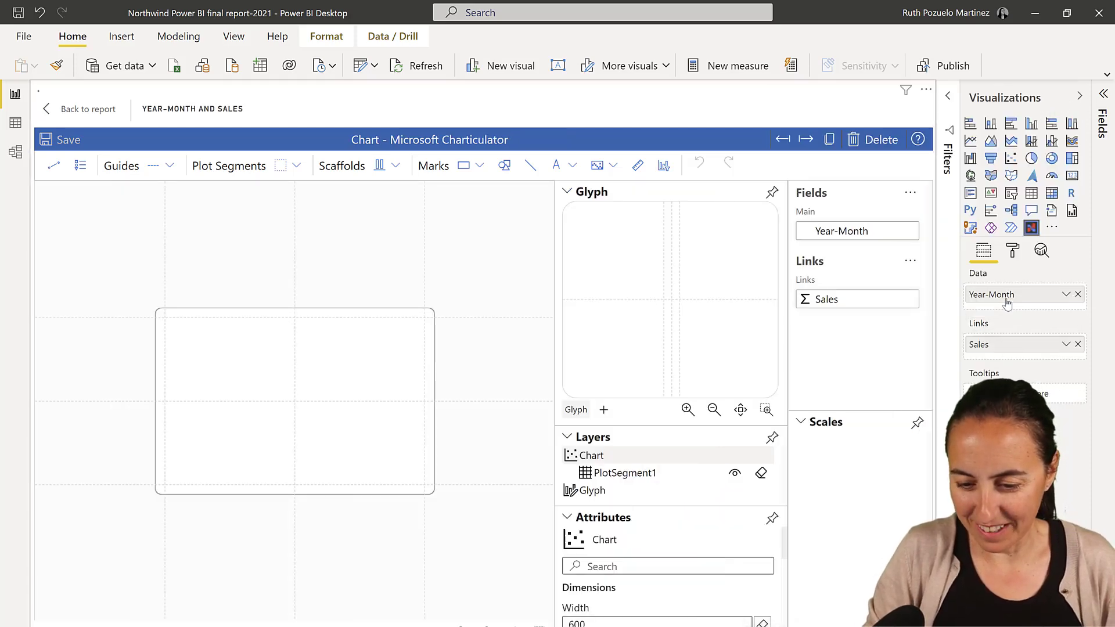
pyautogui.click(1076, 99)
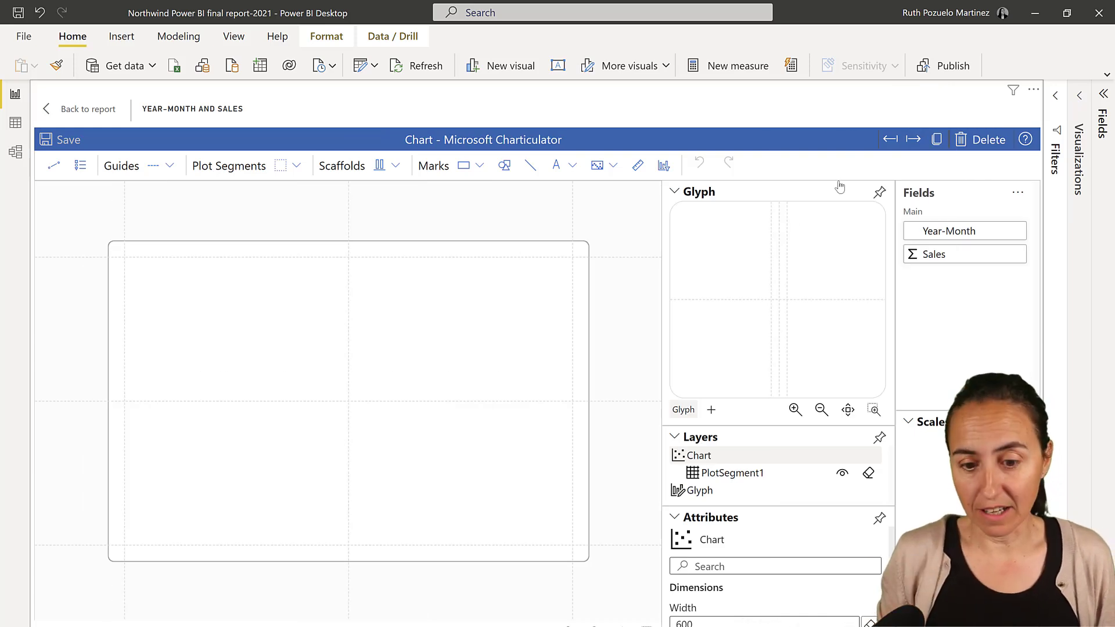
# - Map Year-Month to the x-axis and Sales to the y-axis, then add a Symbol mark
pyautogui.moveTo(974, 233); pyautogui.dragTo(473, 551)
pyautogui.moveTo(950, 266); pyautogui.dragTo(128, 337)
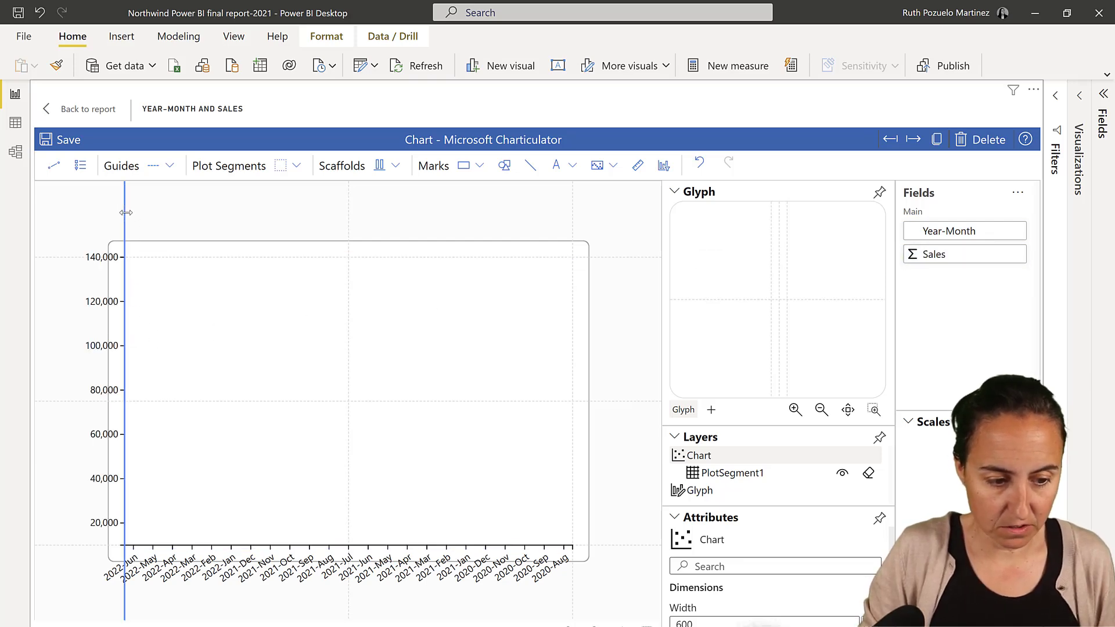
pyautogui.moveTo(125, 212); pyautogui.dragTo(135, 210)
pyautogui.moveTo(623, 545); pyautogui.dragTo(620, 529)
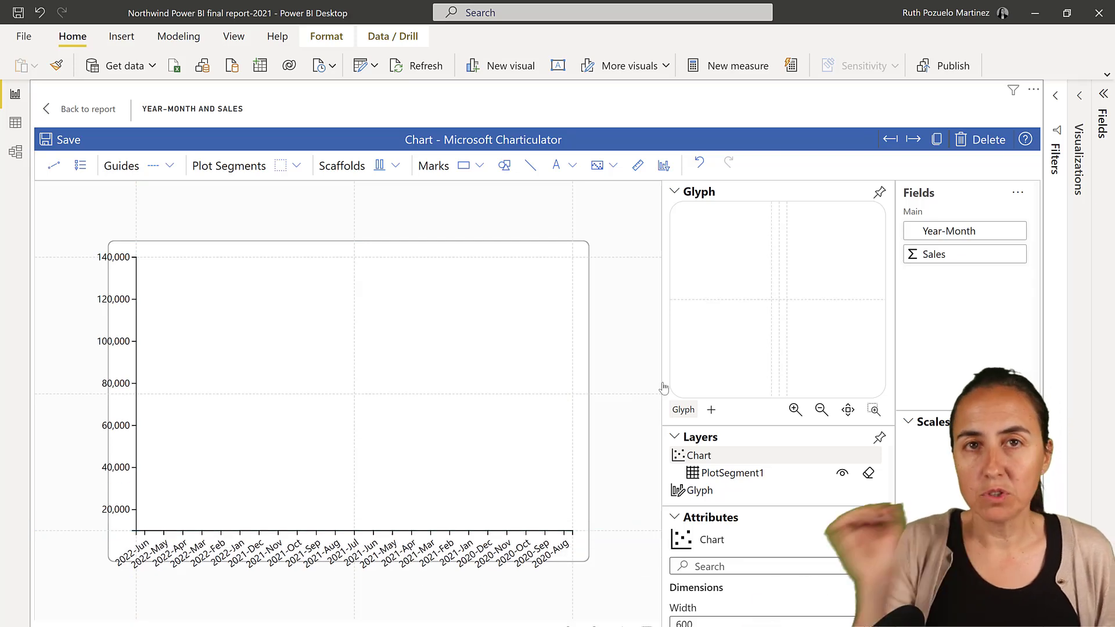
pyautogui.moveTo(506, 167); pyautogui.dragTo(807, 294)
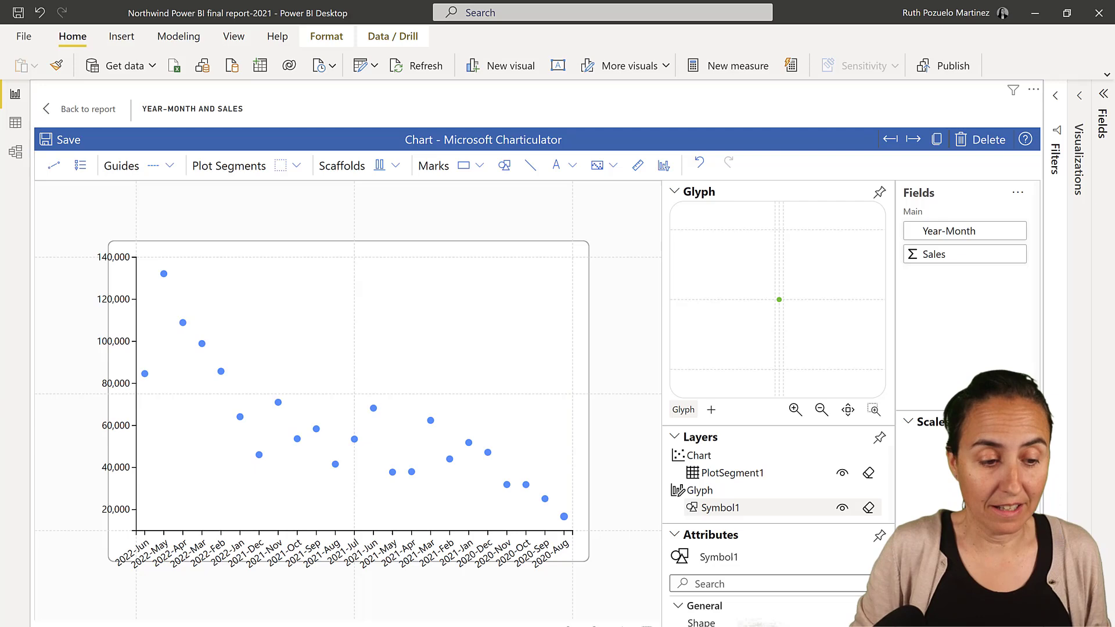
# - Link all points with a Line and hide Symbol1 so only the line shows
pyautogui.click(53, 165)
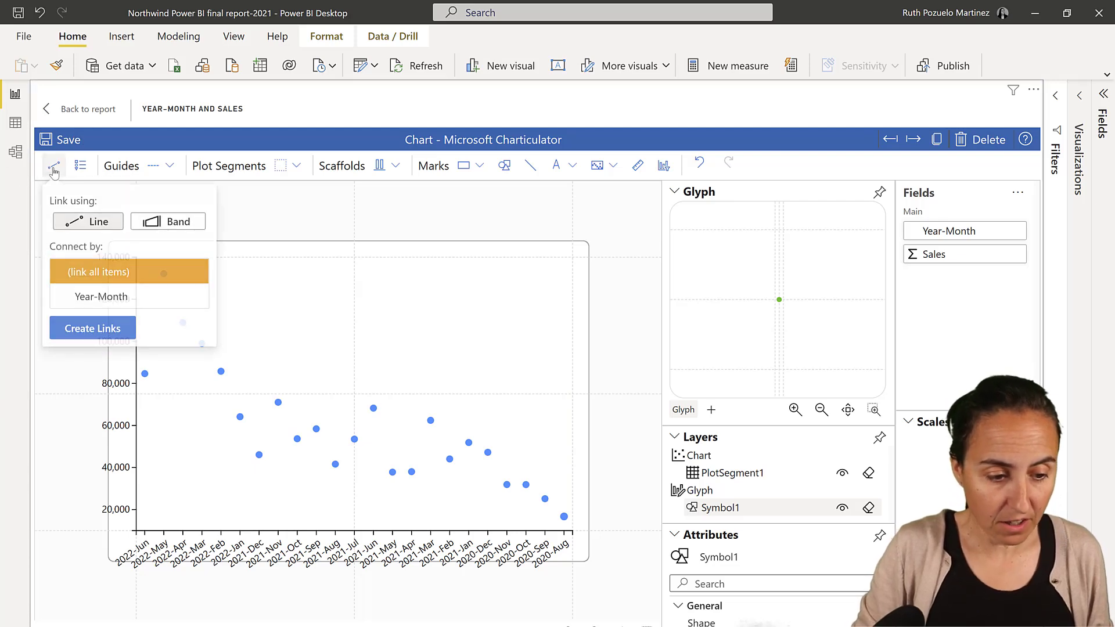
pyautogui.click(97, 326)
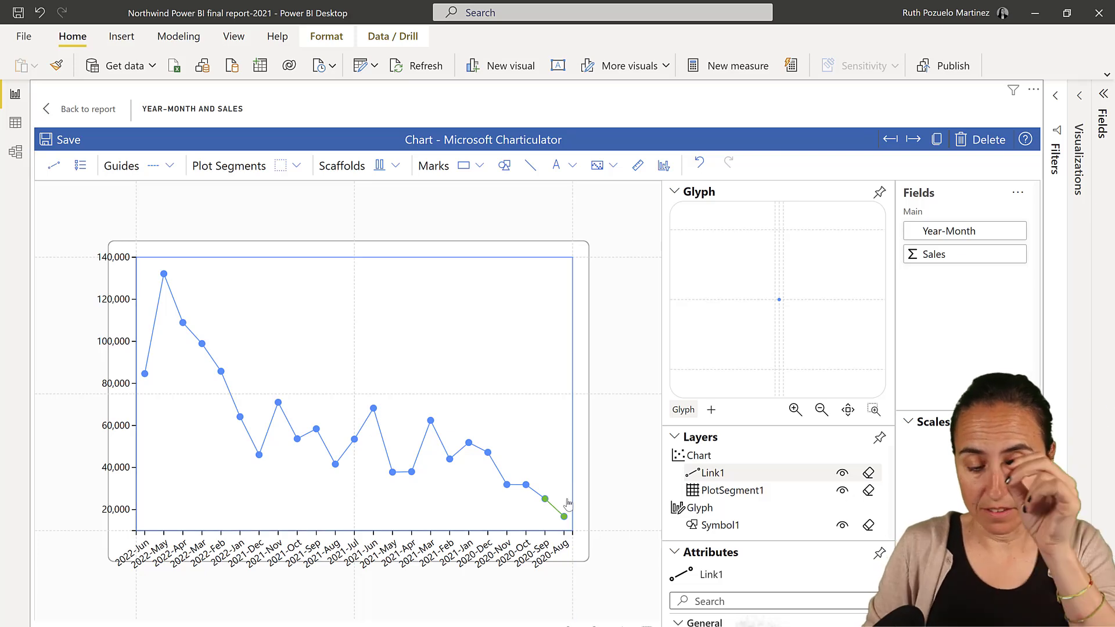
pyautogui.click(842, 525)
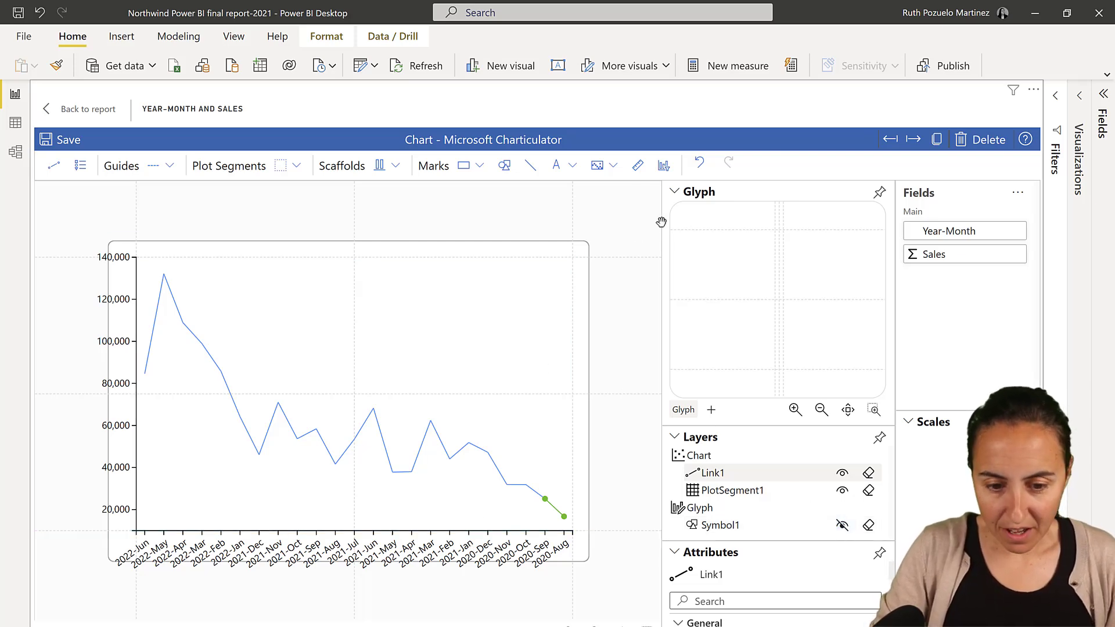
# - Bind Link1's colour to avg(Sales) and apply the Spectral palette to Scale1
pyautogui.click(675, 191)
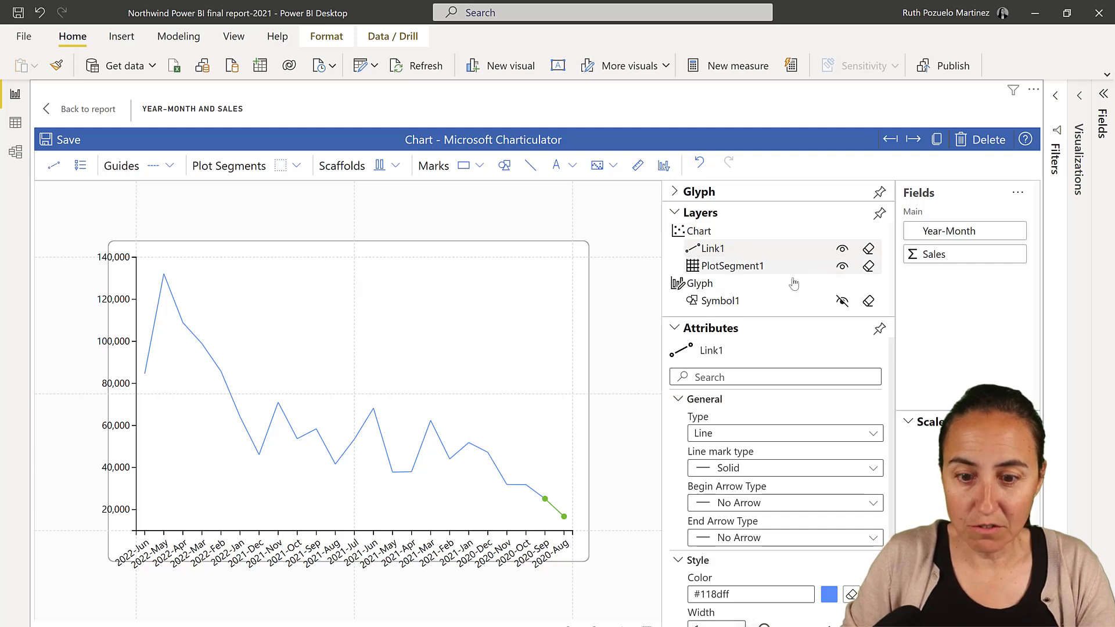
pyautogui.scroll(-1, 770, 385)
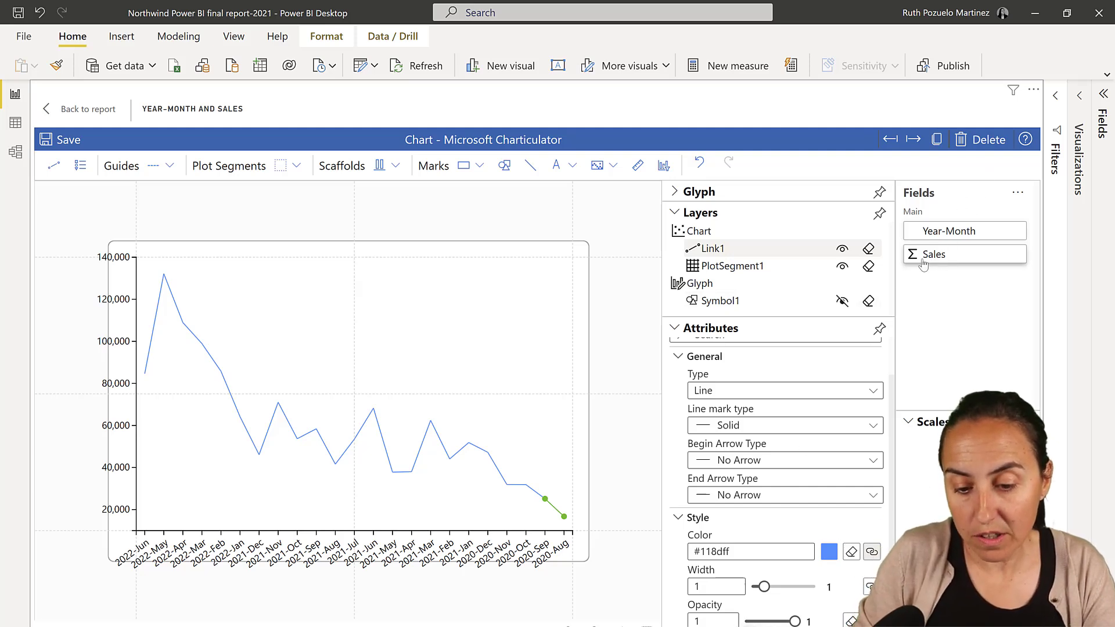
pyautogui.moveTo(923, 264); pyautogui.dragTo(734, 550)
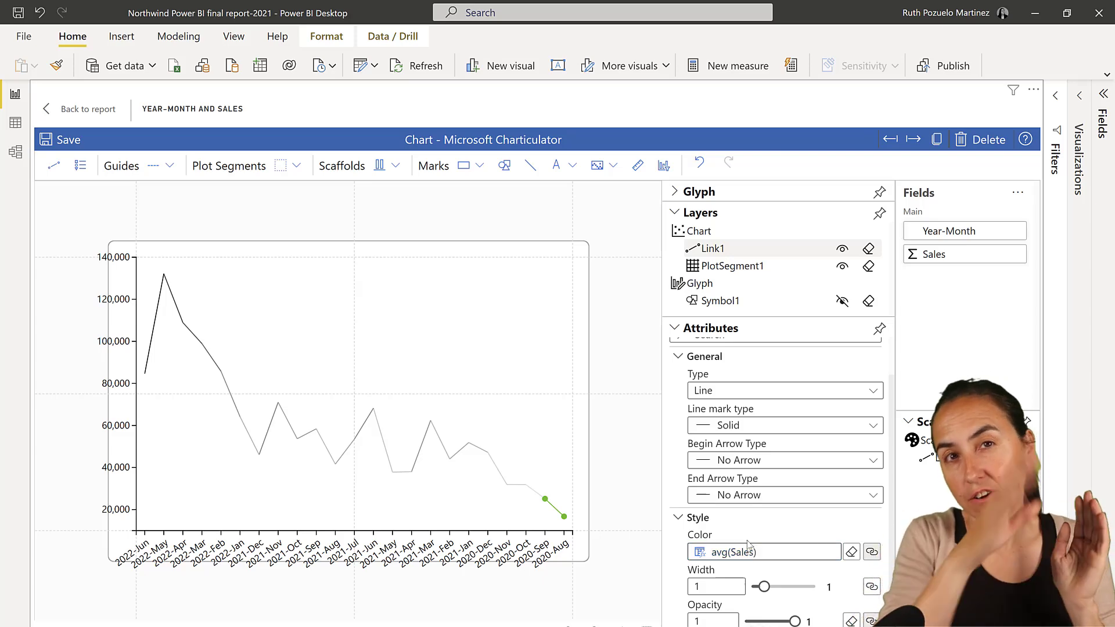
pyautogui.click(871, 553)
pyautogui.scroll(-3, 720, 407)
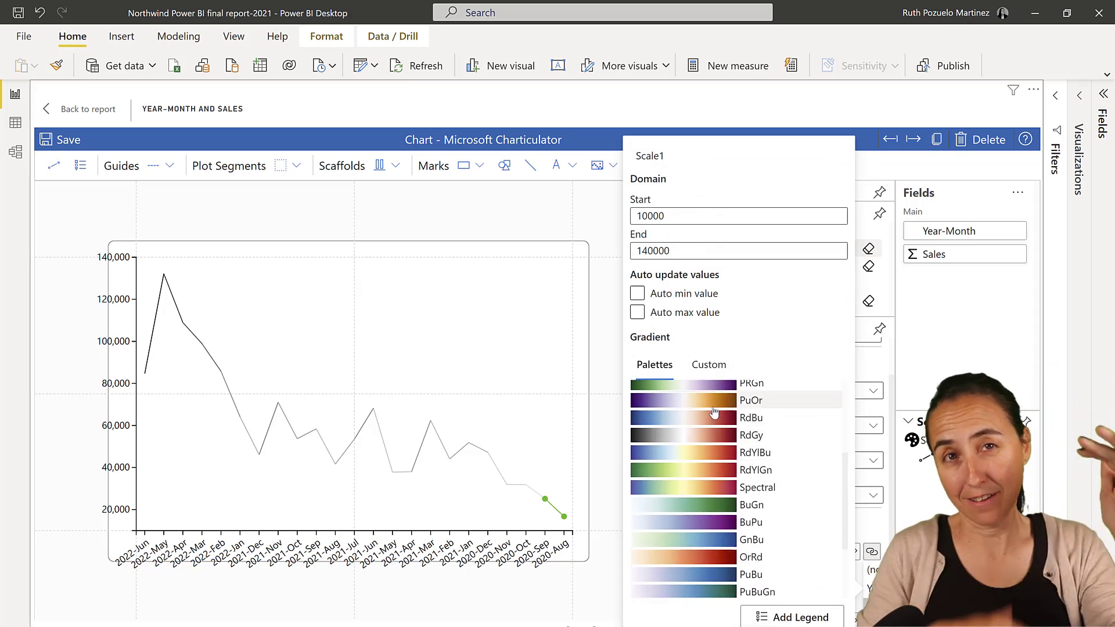
pyautogui.scroll(-2, 766, 491)
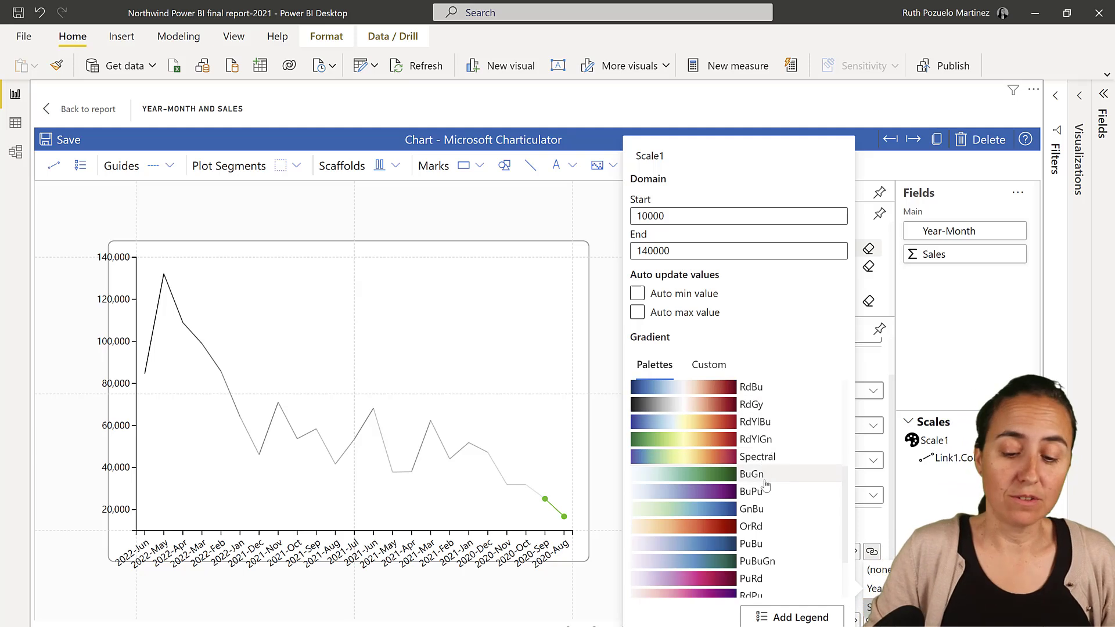
pyautogui.scroll(-2, 784, 517)
pyautogui.scroll(3, 778, 525)
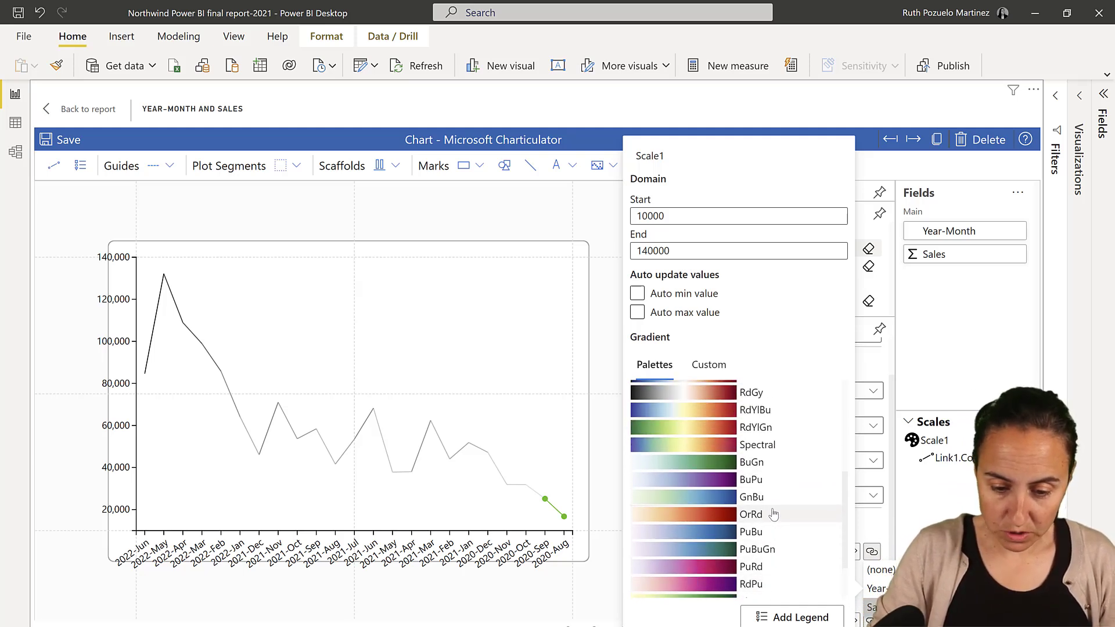
pyautogui.click(704, 448)
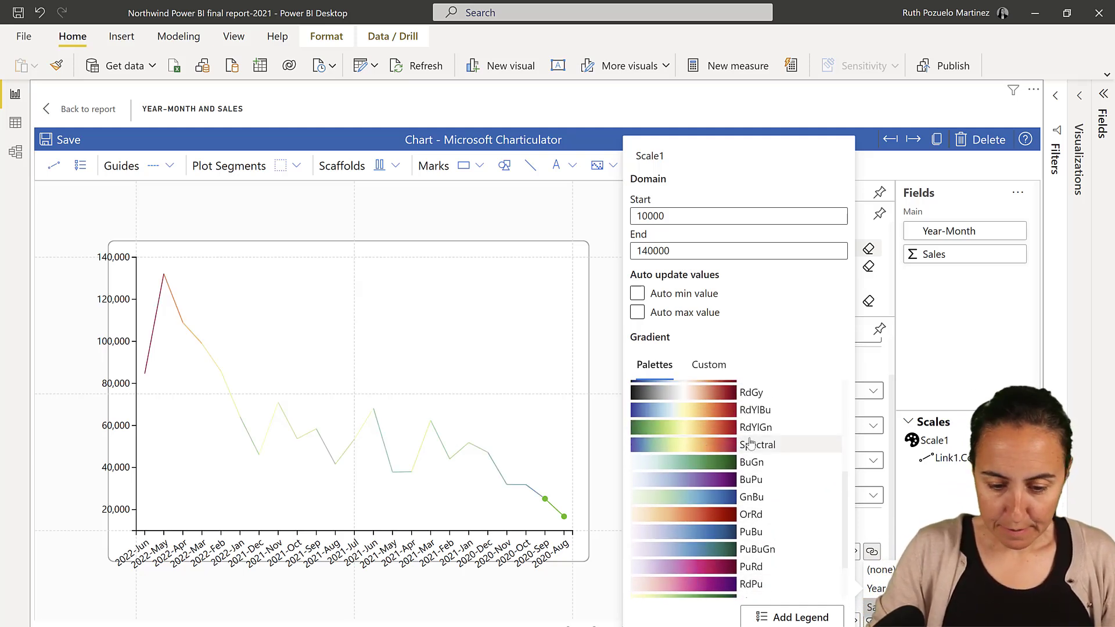
pyautogui.click(573, 226)
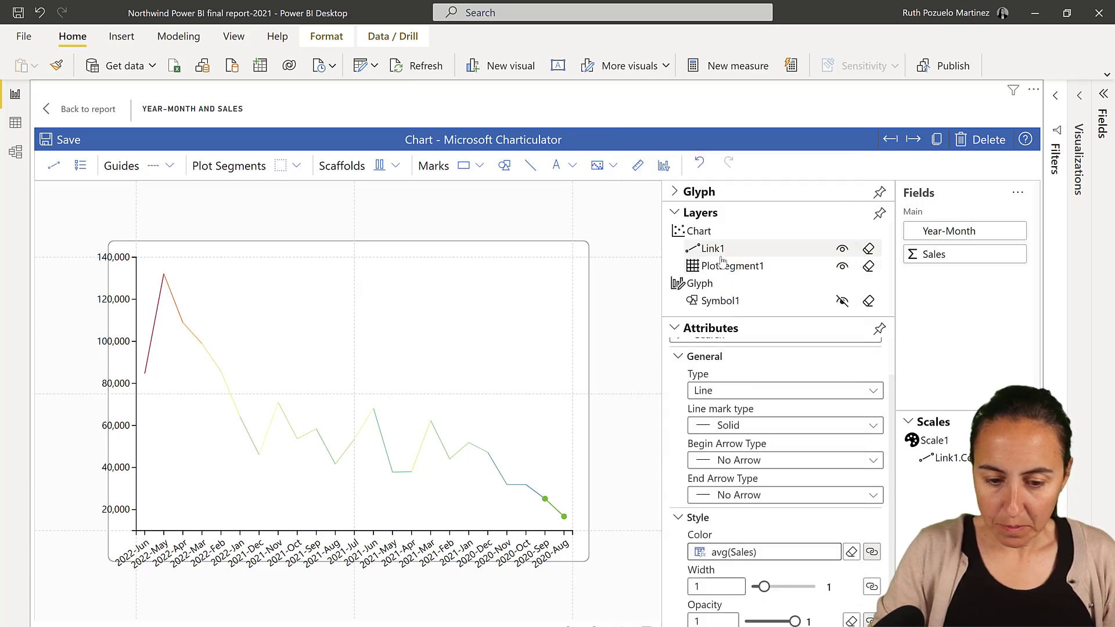
# - Set Link1 width to 4, try Bezier then revert to Line, and show Symbol1 again
pyautogui.moveTo(764, 586); pyautogui.dragTo(785, 590)
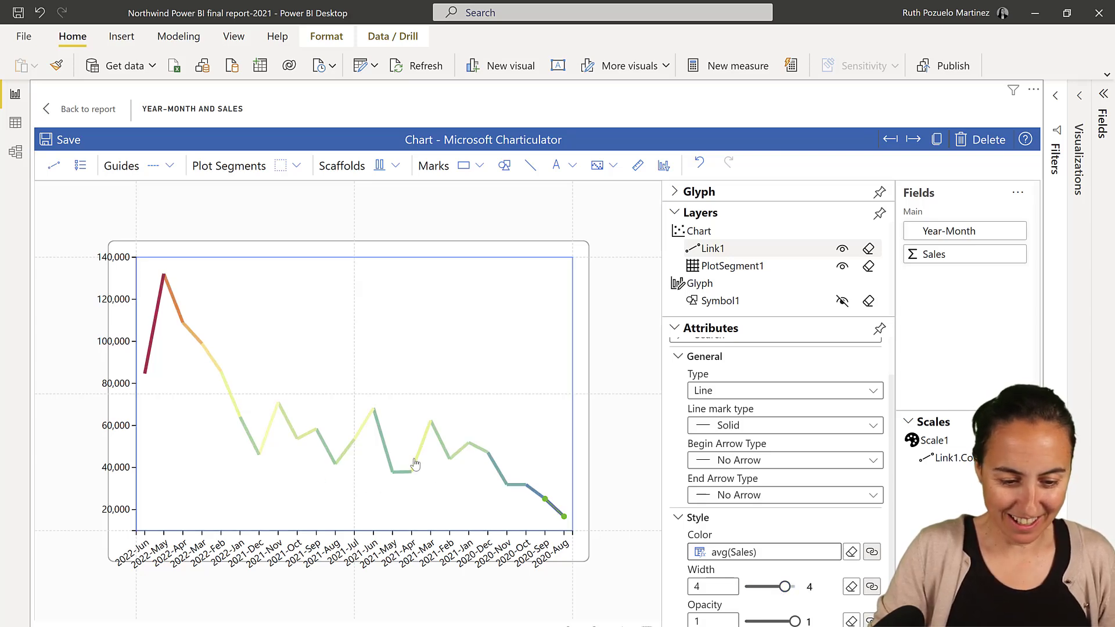
pyautogui.scroll(10, 416, 463)
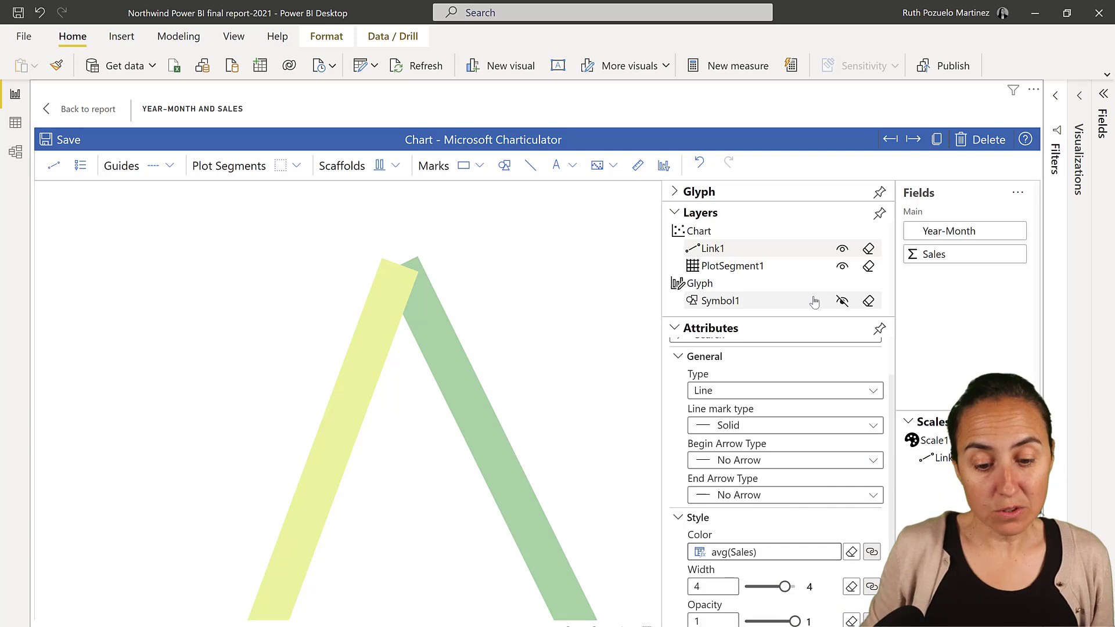
pyautogui.click(780, 397)
pyautogui.click(740, 429)
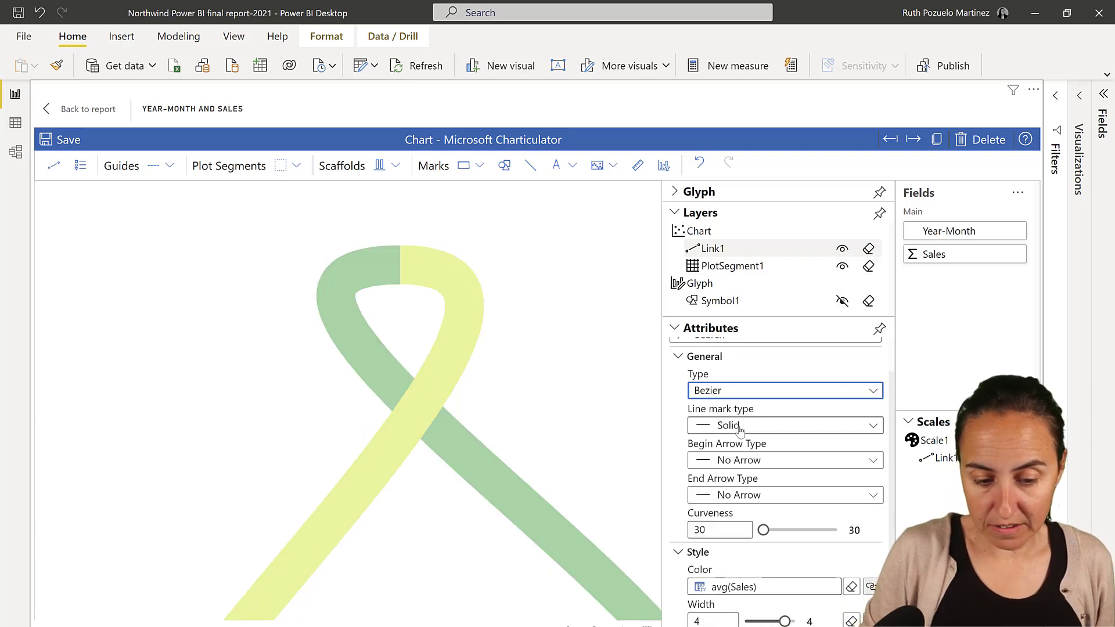
pyautogui.click(741, 394)
pyautogui.click(735, 410)
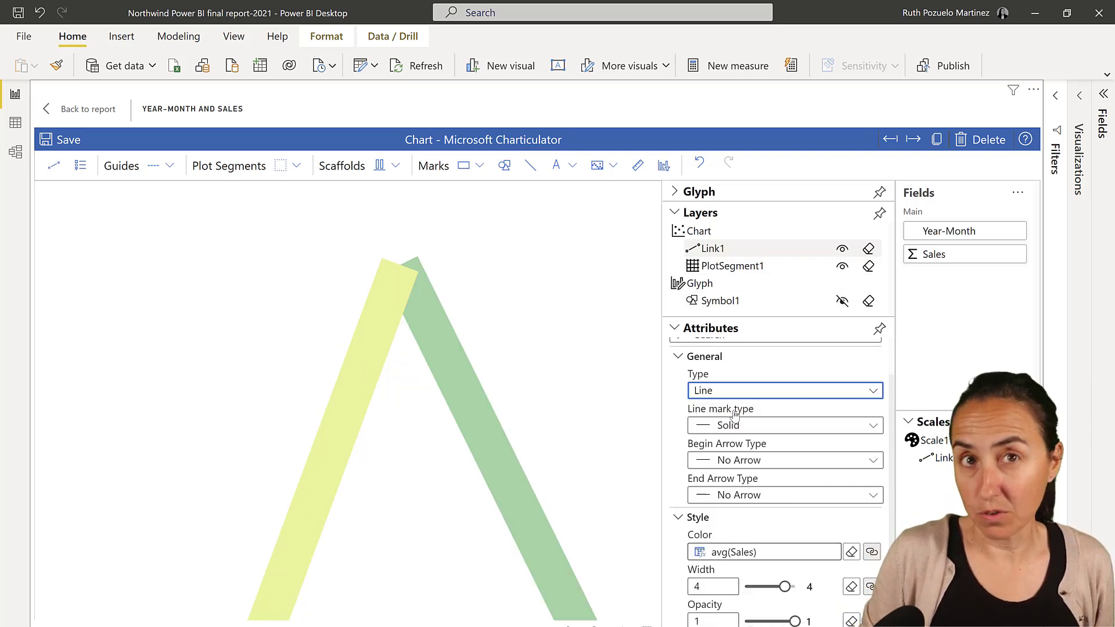
pyautogui.click(843, 301)
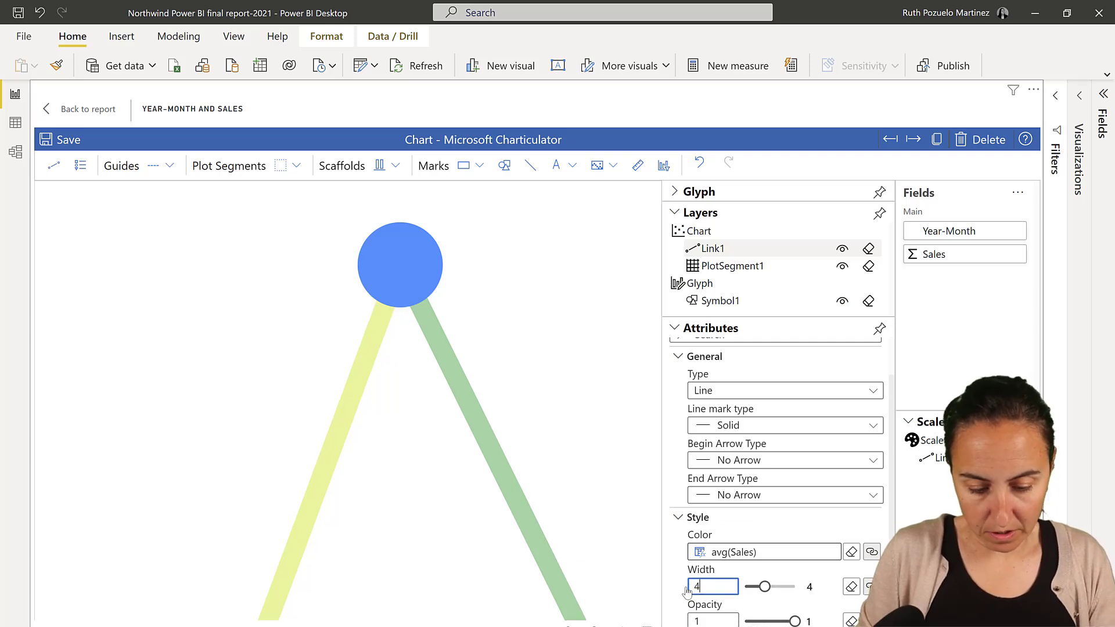
pyautogui.click(733, 301)
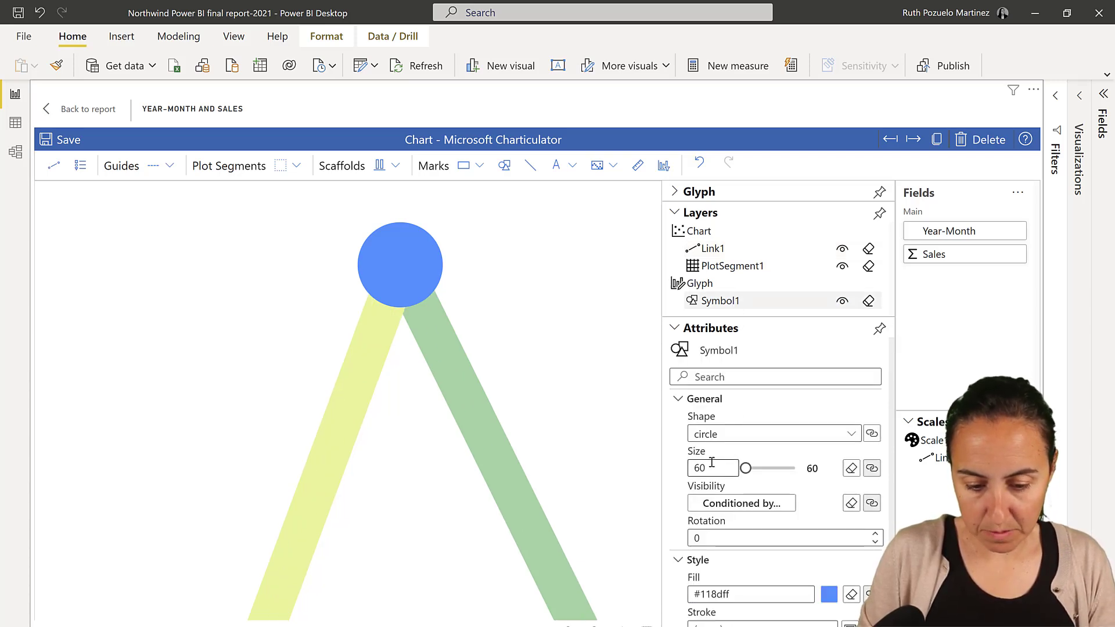
pyautogui.write('2')
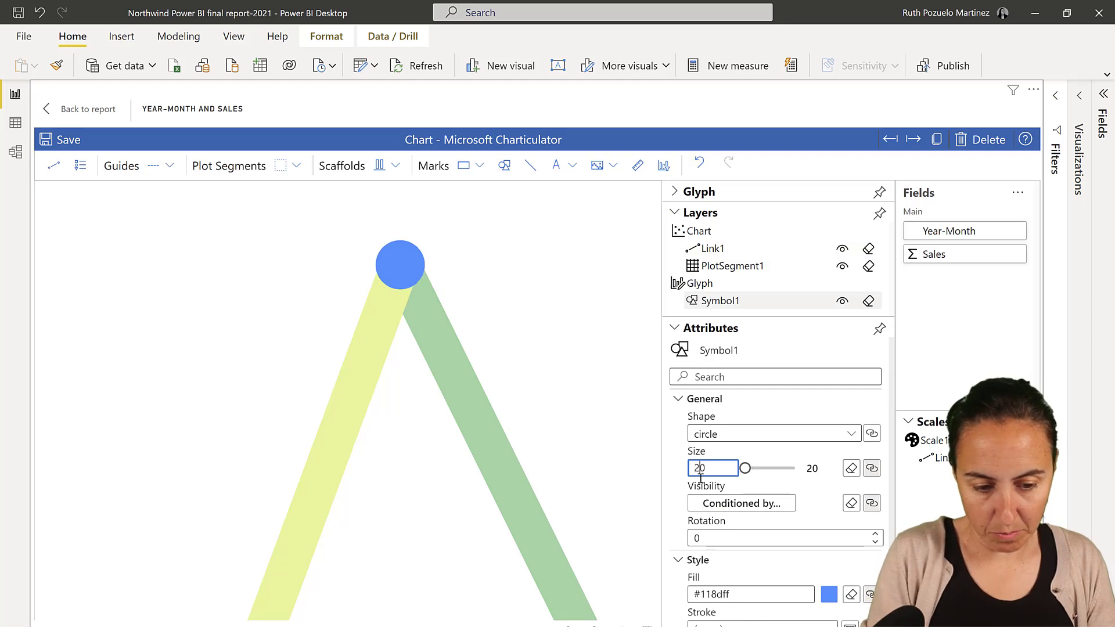
pyautogui.moveTo(929, 254); pyautogui.dragTo(779, 581)
pyautogui.scroll(-2, 779, 581)
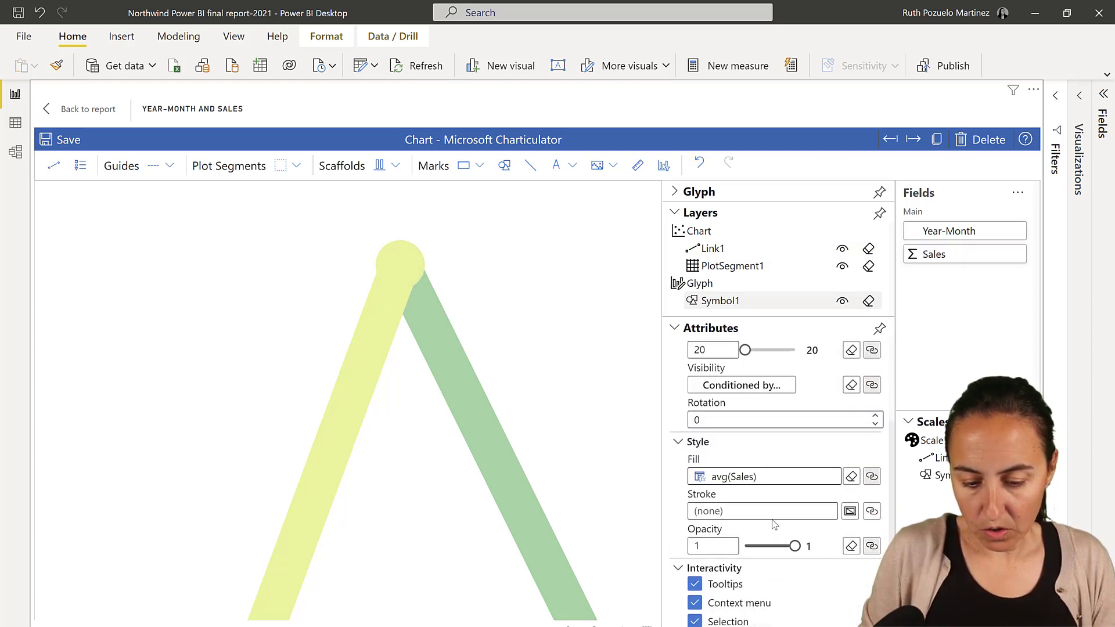
pyautogui.click(872, 475)
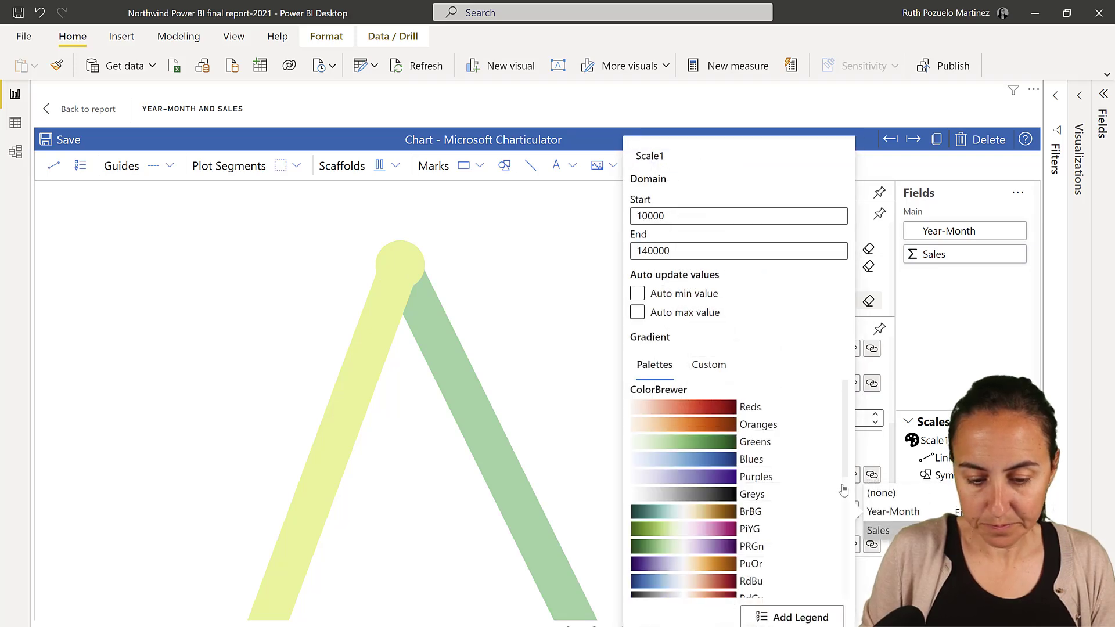
pyautogui.click(531, 328)
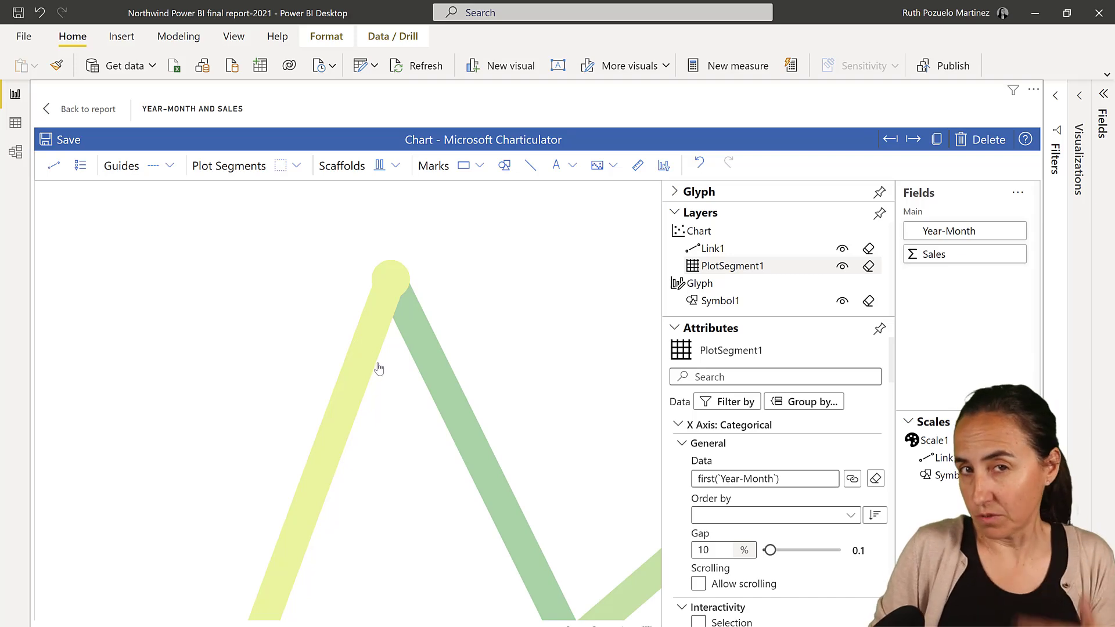
pyautogui.scroll(-10, 380, 367)
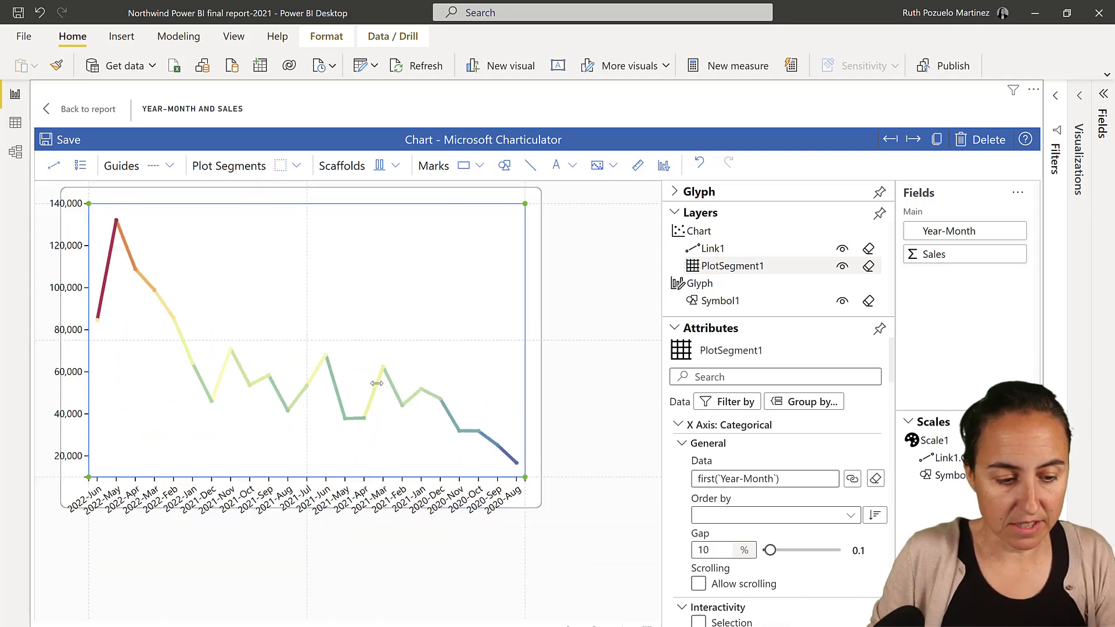
pyautogui.scroll(5, 235, 339)
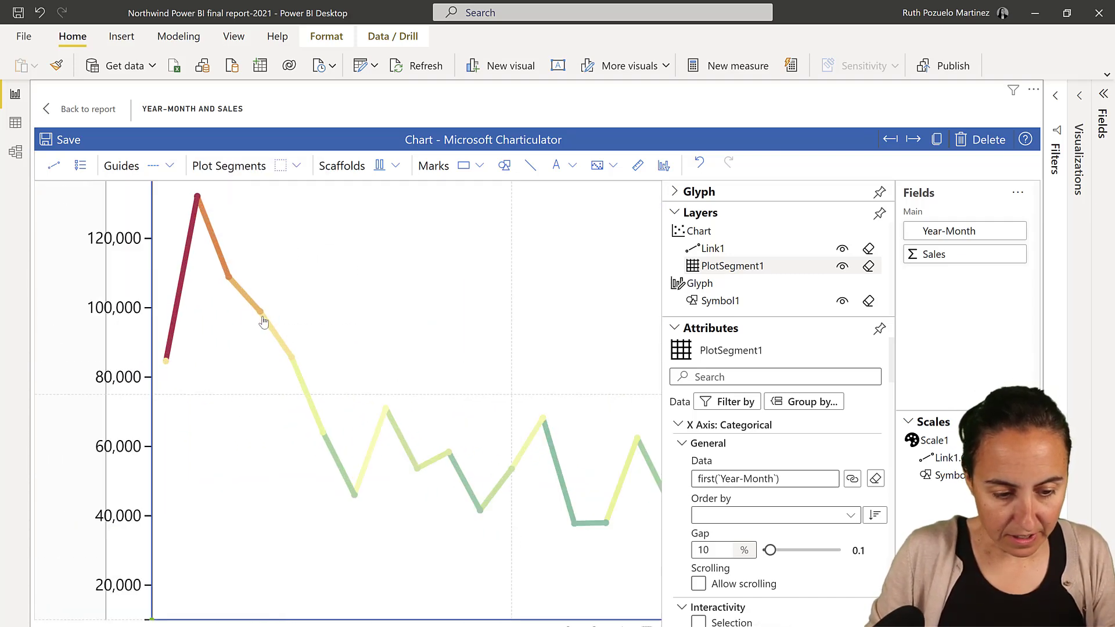
pyautogui.click(720, 301)
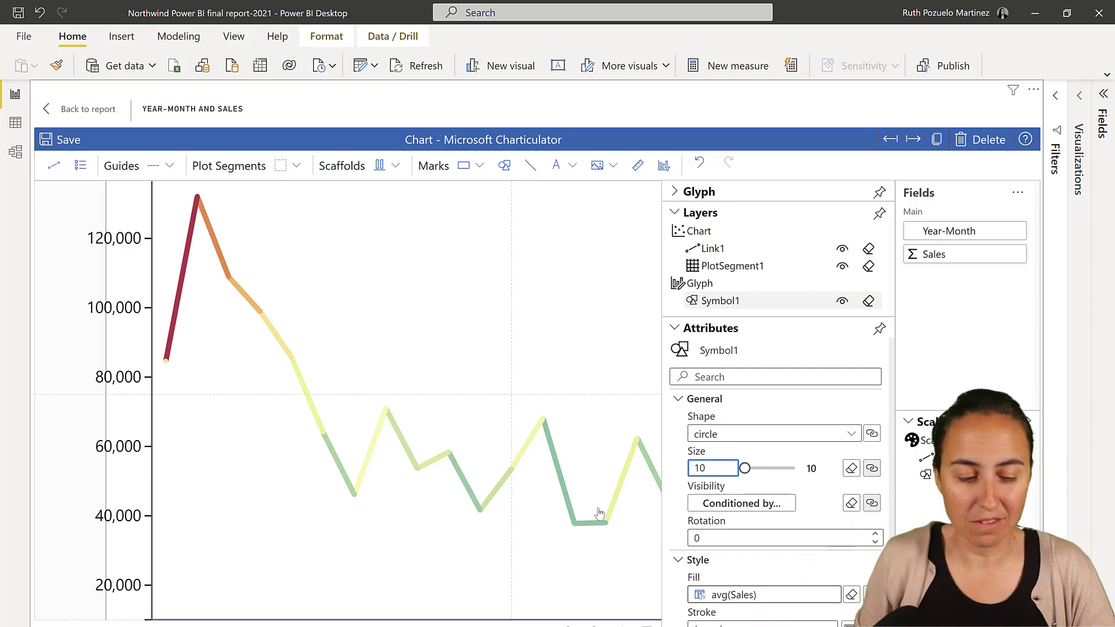
pyautogui.scroll(-5, 322, 439)
pyautogui.scroll(2, 485, 511)
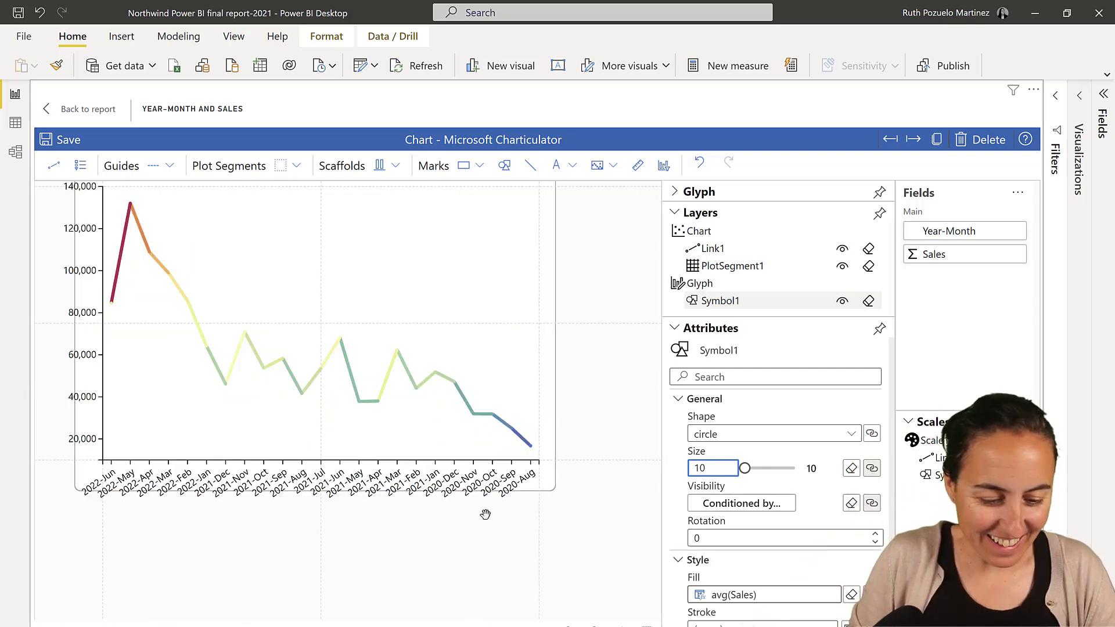
# - Filter attributes by 'col' and set the x-axis line and tick label colour to #525252
pyautogui.click(733, 266)
pyautogui.click(728, 375)
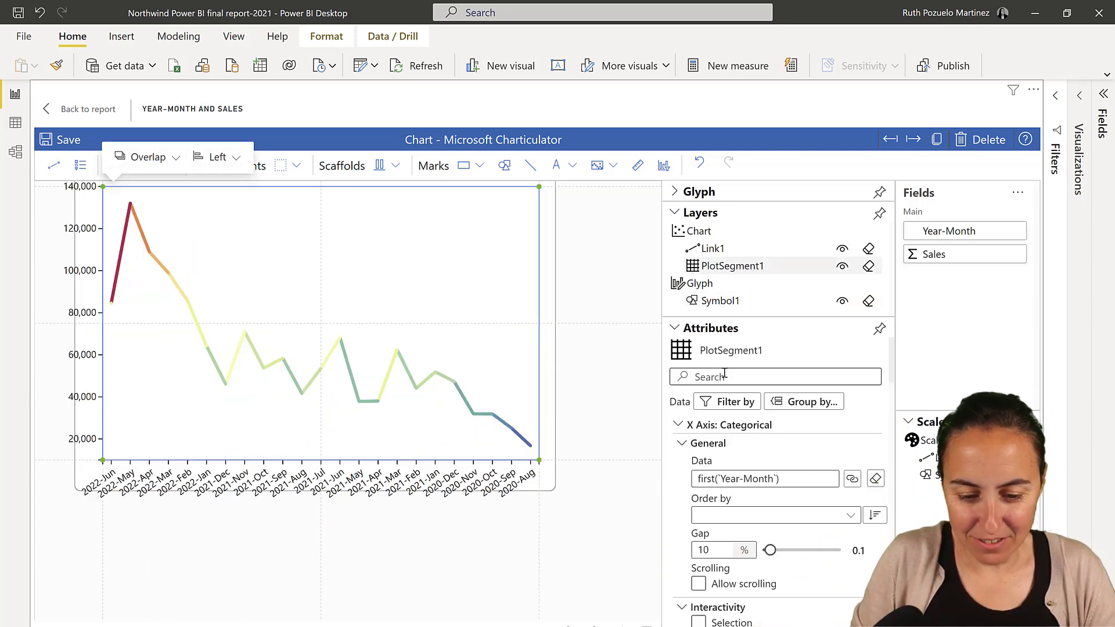
pyautogui.write('color')
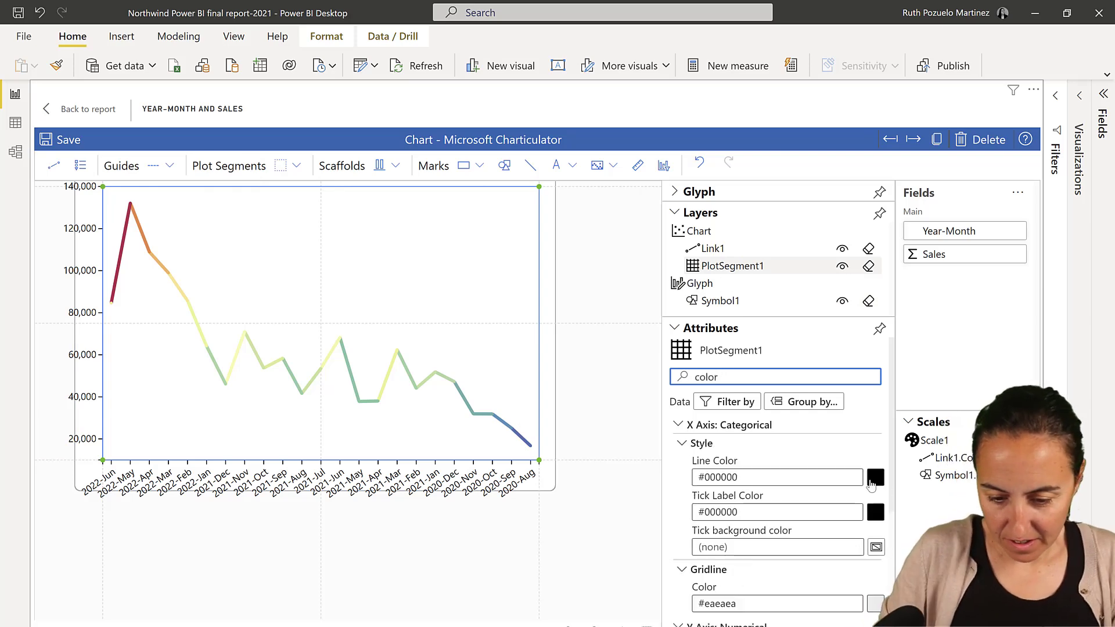
pyautogui.click(873, 482)
pyautogui.click(753, 325)
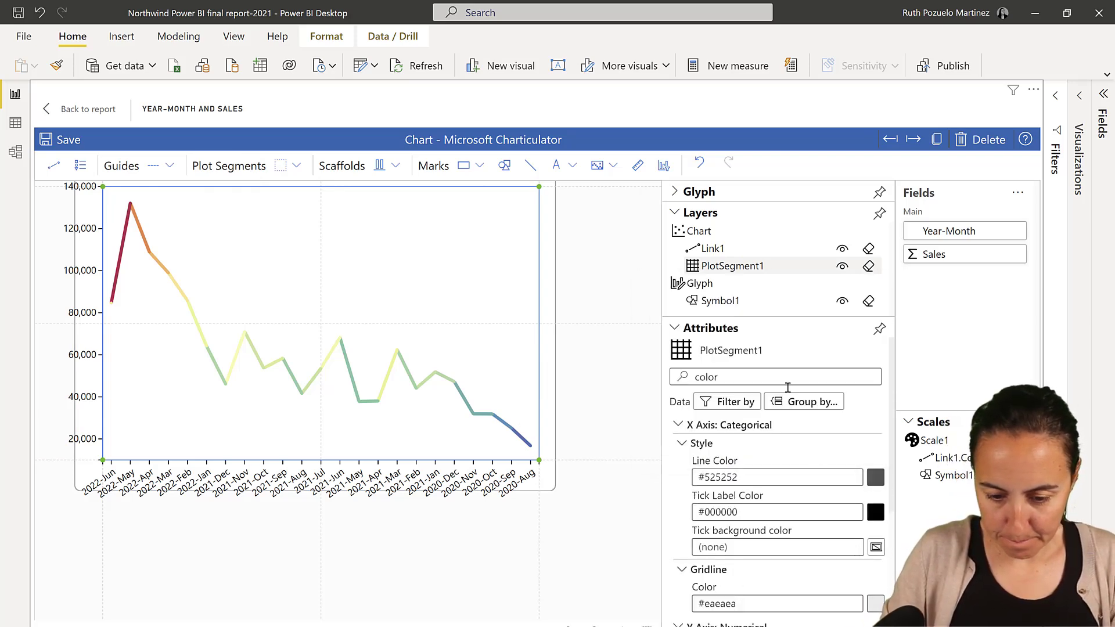
pyautogui.click(877, 514)
pyautogui.click(754, 360)
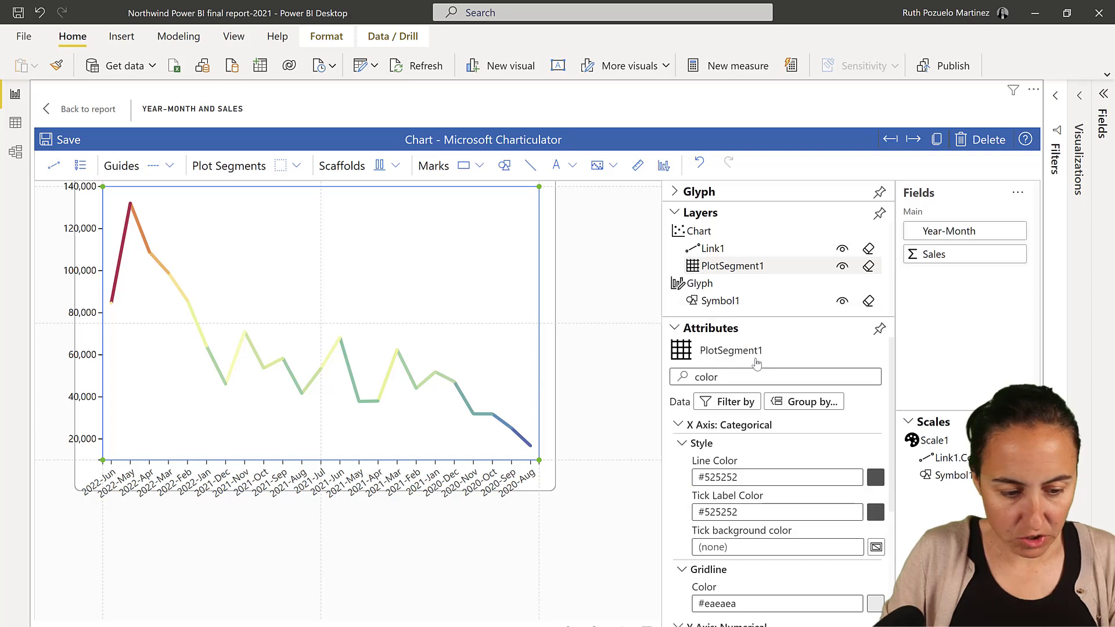
pyautogui.click(680, 425)
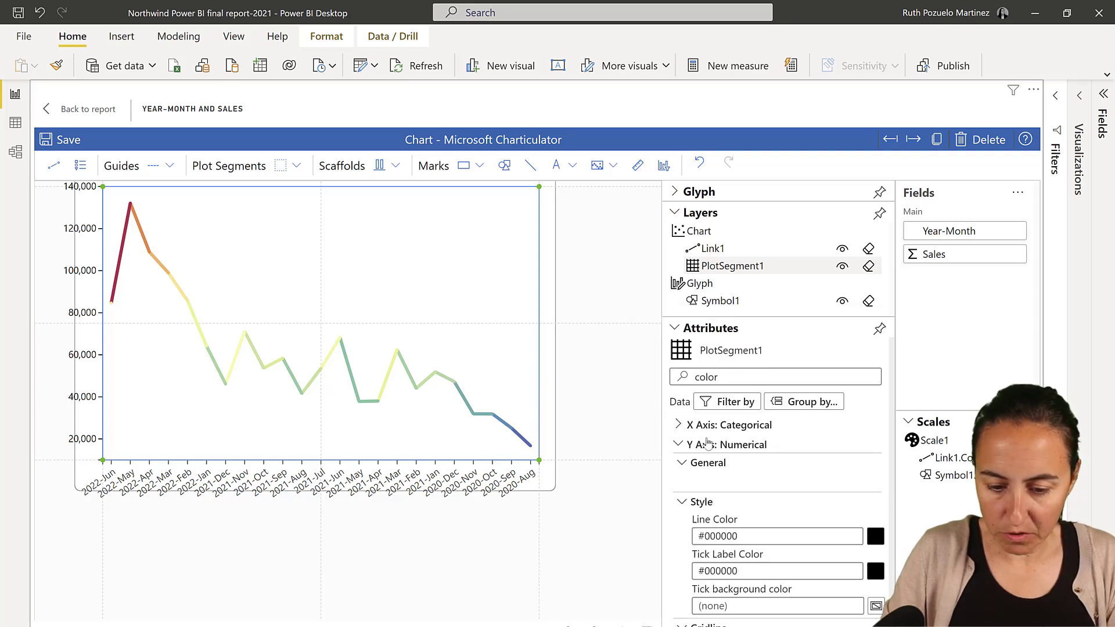
# - Set the y-axis line and tick label colour to #525252, then clear the search
pyautogui.click(874, 539)
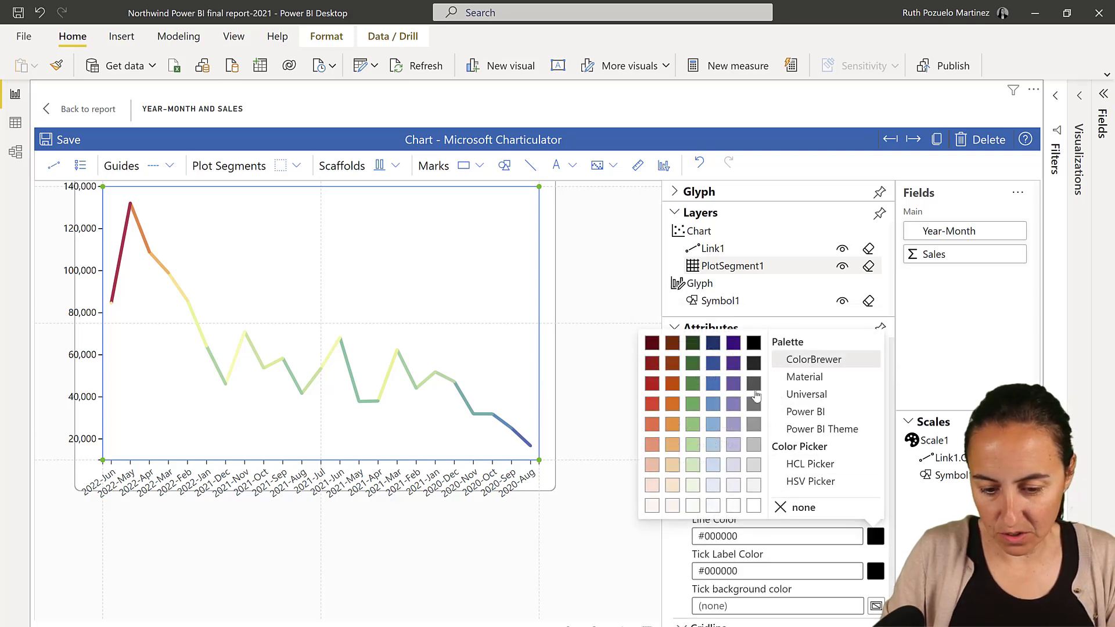
pyautogui.click(754, 393)
pyautogui.click(875, 572)
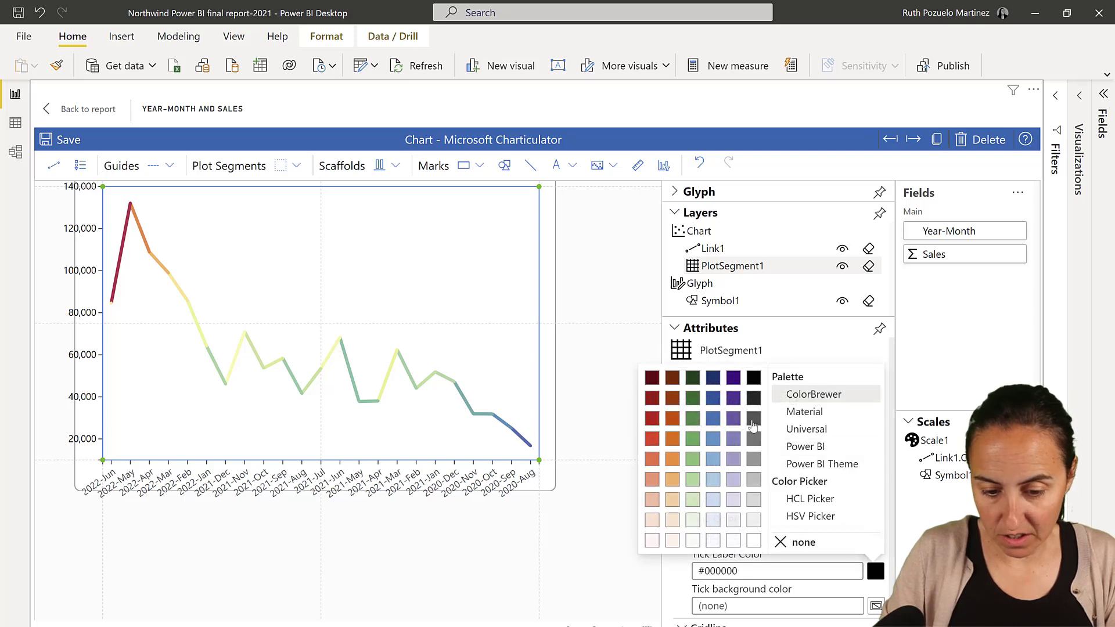
pyautogui.click(753, 427)
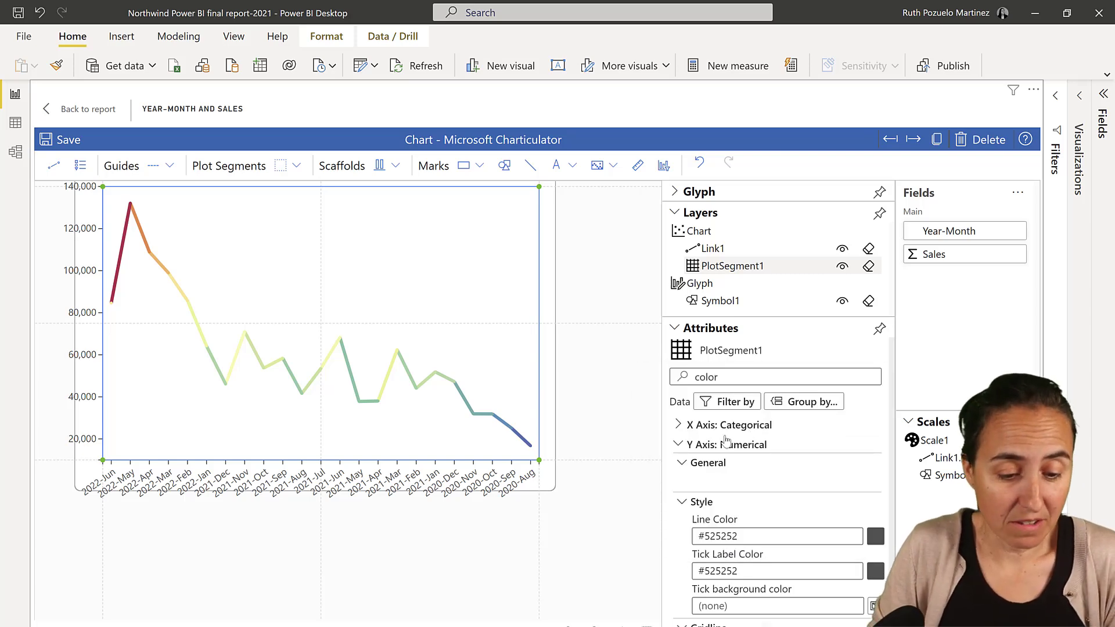
pyautogui.click(683, 427)
pyautogui.click(683, 427)
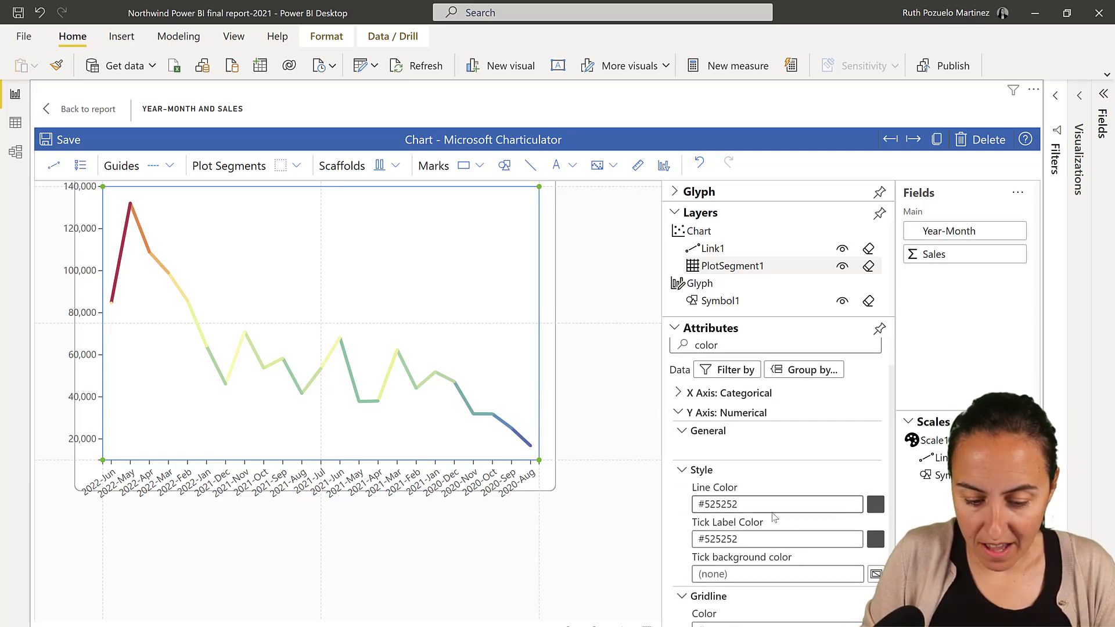
pyautogui.scroll(-1, 773, 518)
pyautogui.scroll(3, 742, 338)
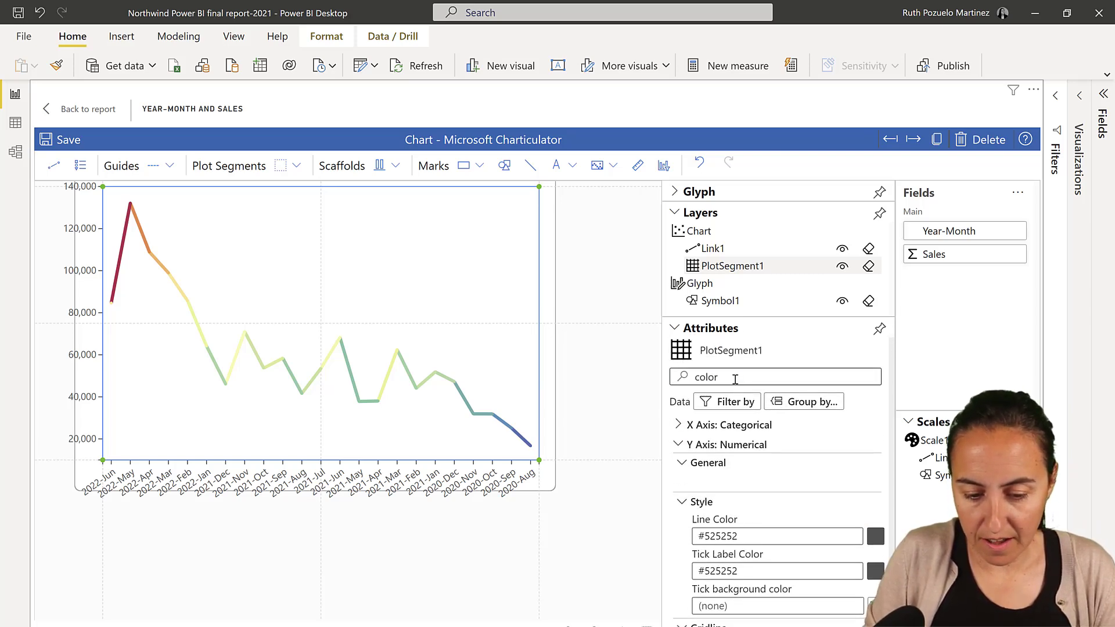
pyautogui.moveTo(764, 377); pyautogui.dragTo(653, 370)
pyautogui.press('BackSpace')
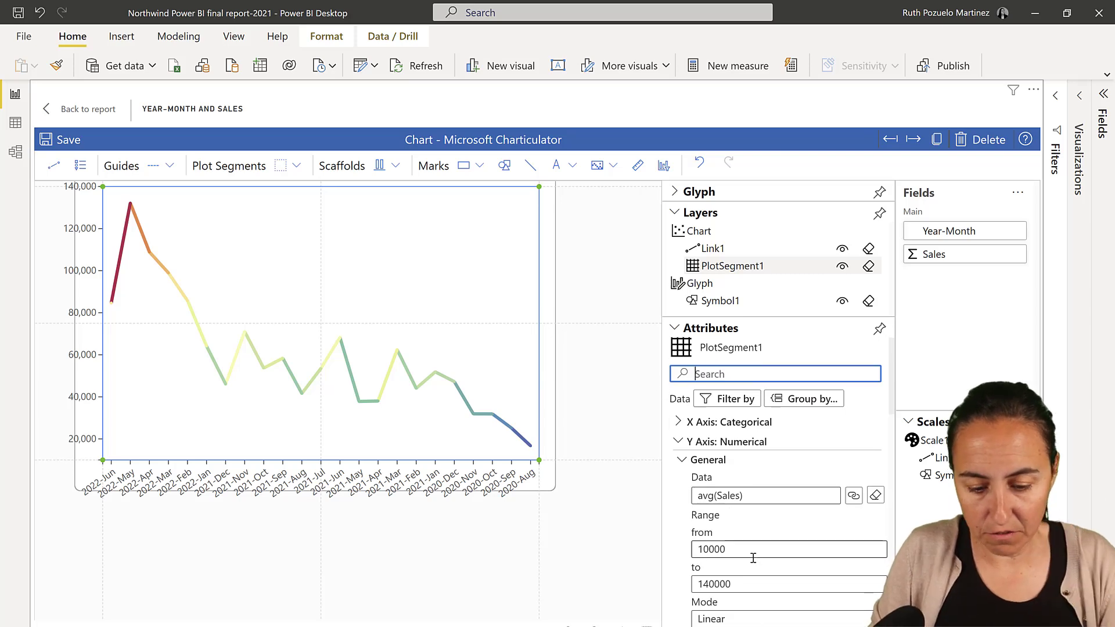
# - Set the y-axis tick format to {,.1s} and raise the plot area's bottom edge slightly
pyautogui.scroll(-5, 749, 560)
pyautogui.click(709, 418)
pyautogui.click(717, 421)
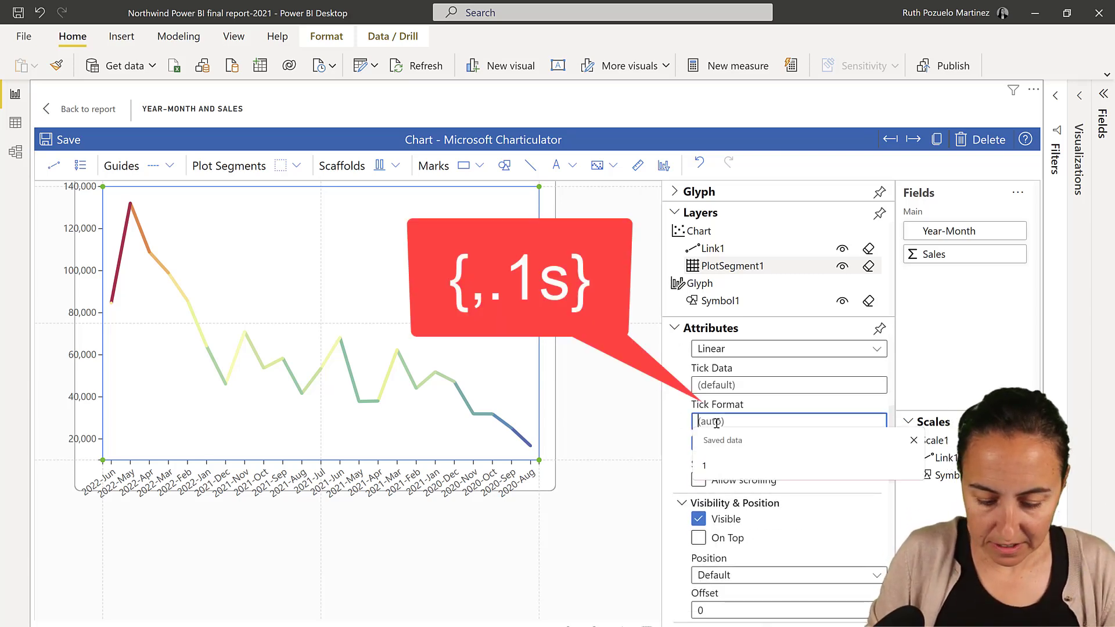
pyautogui.write('{,.1s')
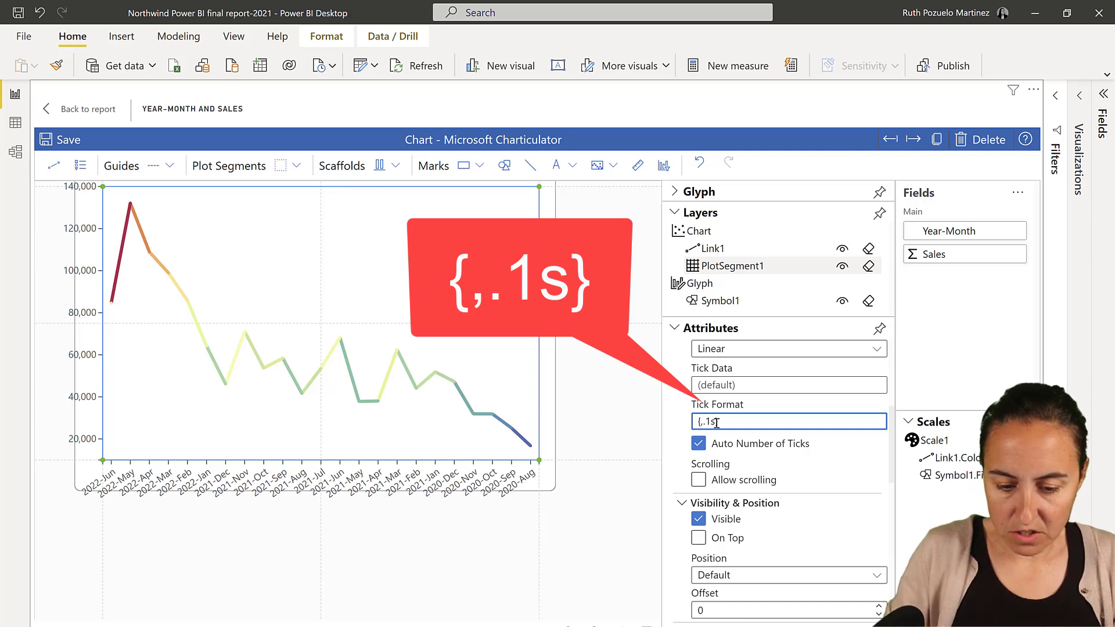
pyautogui.write('}')
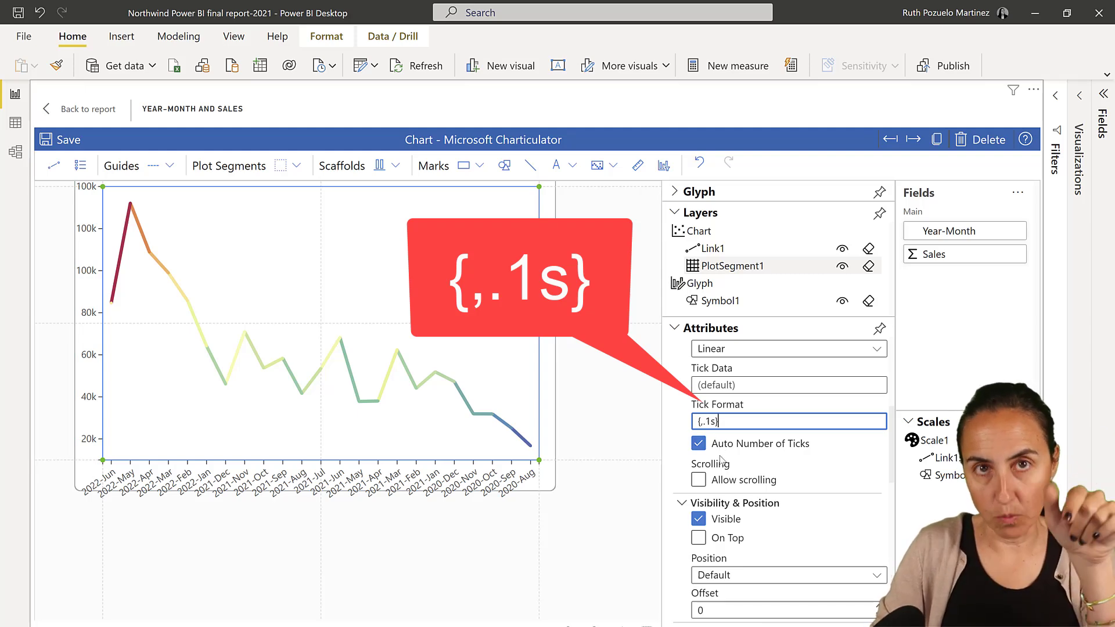
pyautogui.press('Return')
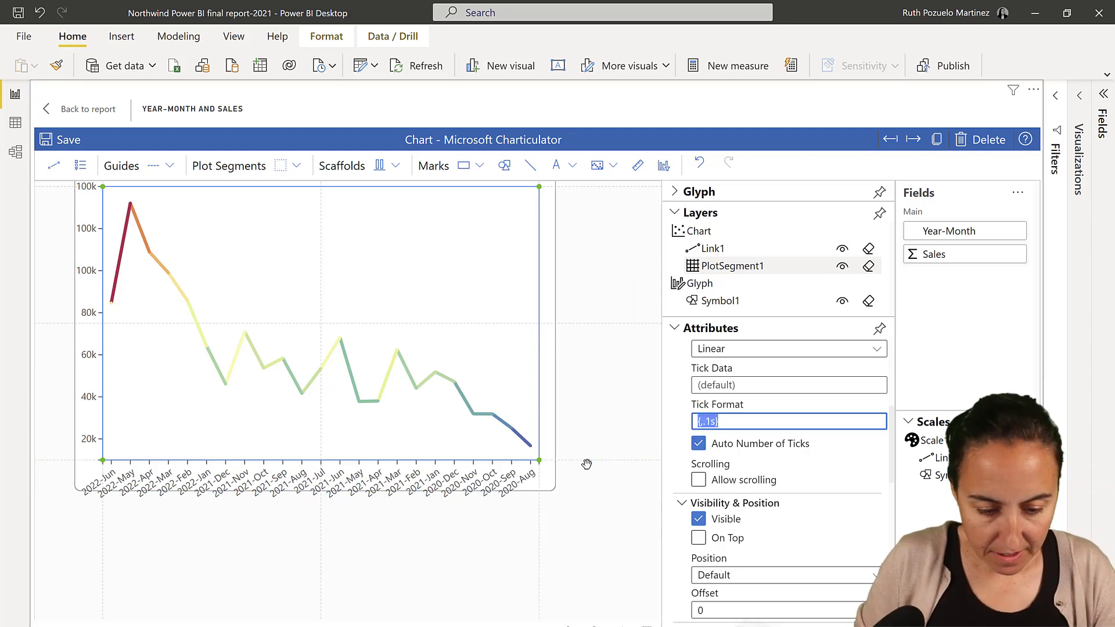
pyautogui.moveTo(586, 464); pyautogui.dragTo(589, 453)
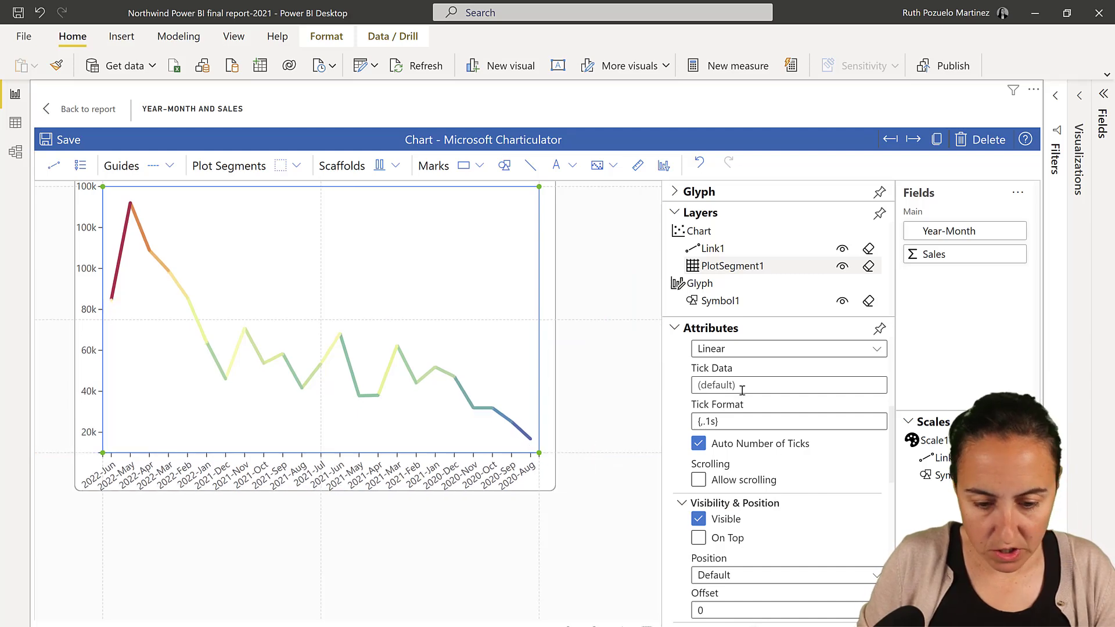
pyautogui.scroll(5, 742, 390)
# - Search 'grid' and set the Gridline Style to Dashed
pyautogui.click(777, 376)
pyautogui.write('f')
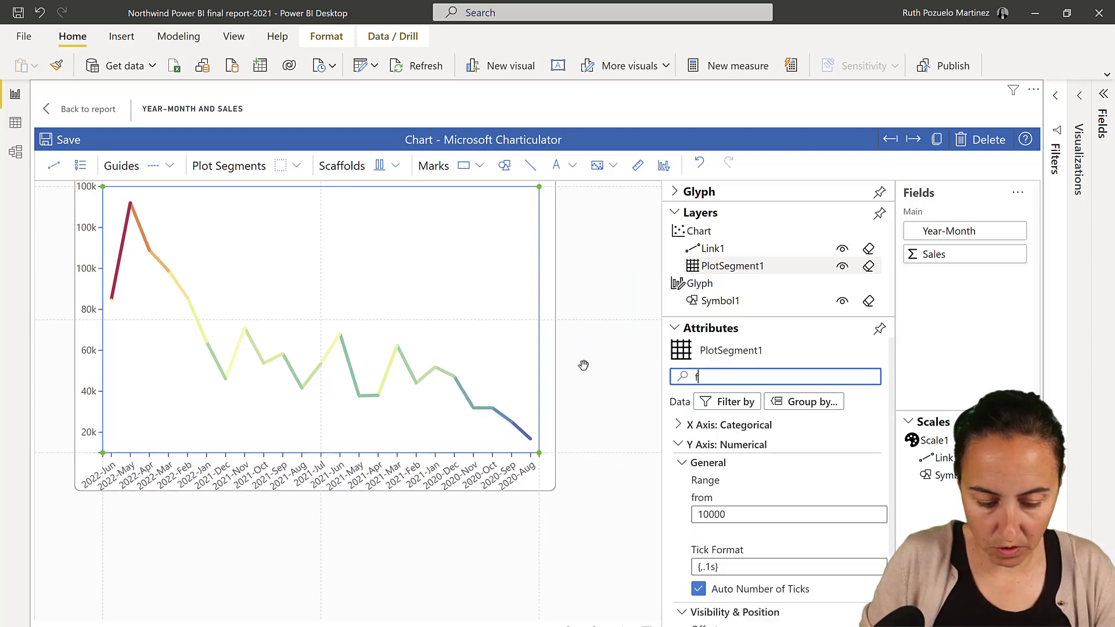
pyautogui.press('BackSpace')
pyautogui.write('grid')
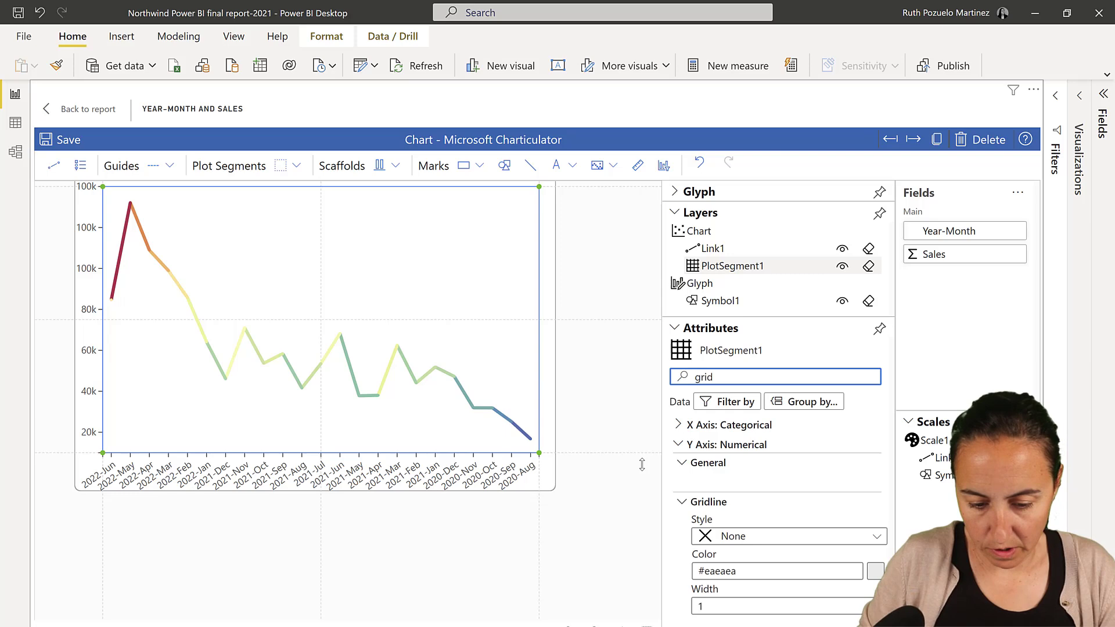
pyautogui.click(755, 535)
pyautogui.click(765, 593)
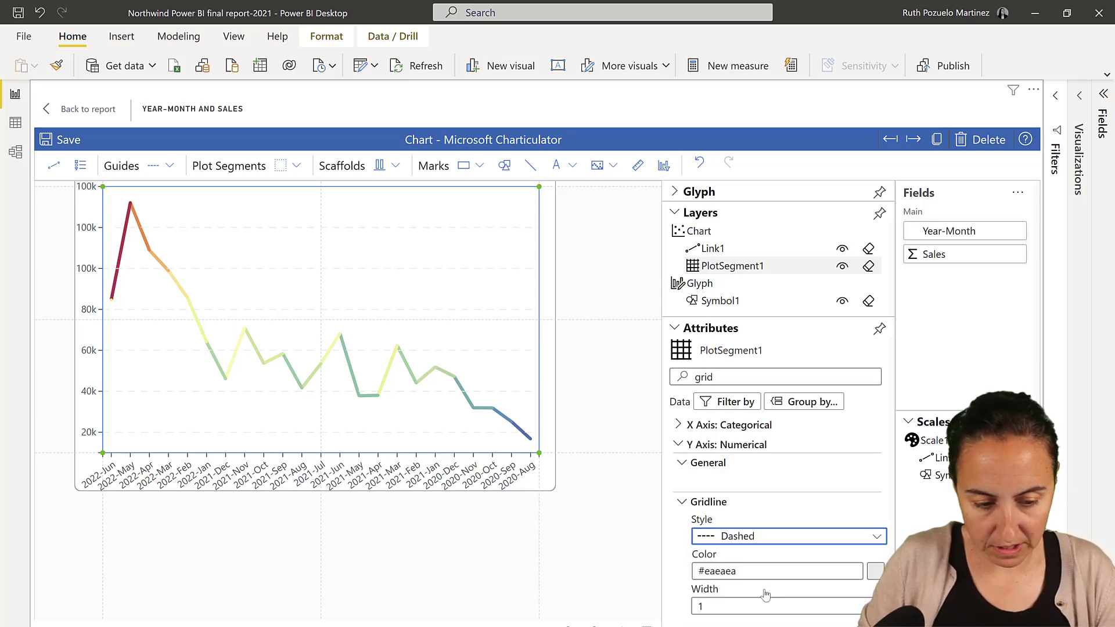
# - Move PlotSegment1 above Link1 in Layers and go back to the report
pyautogui.scroll(10, 473, 416)
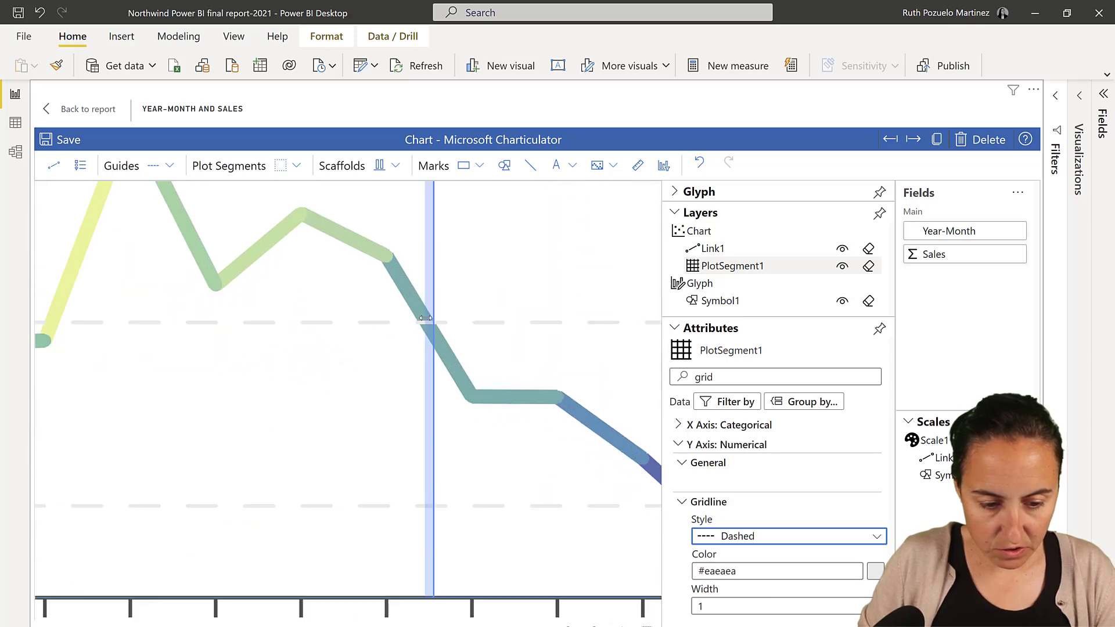
pyautogui.scroll(-10, 411, 327)
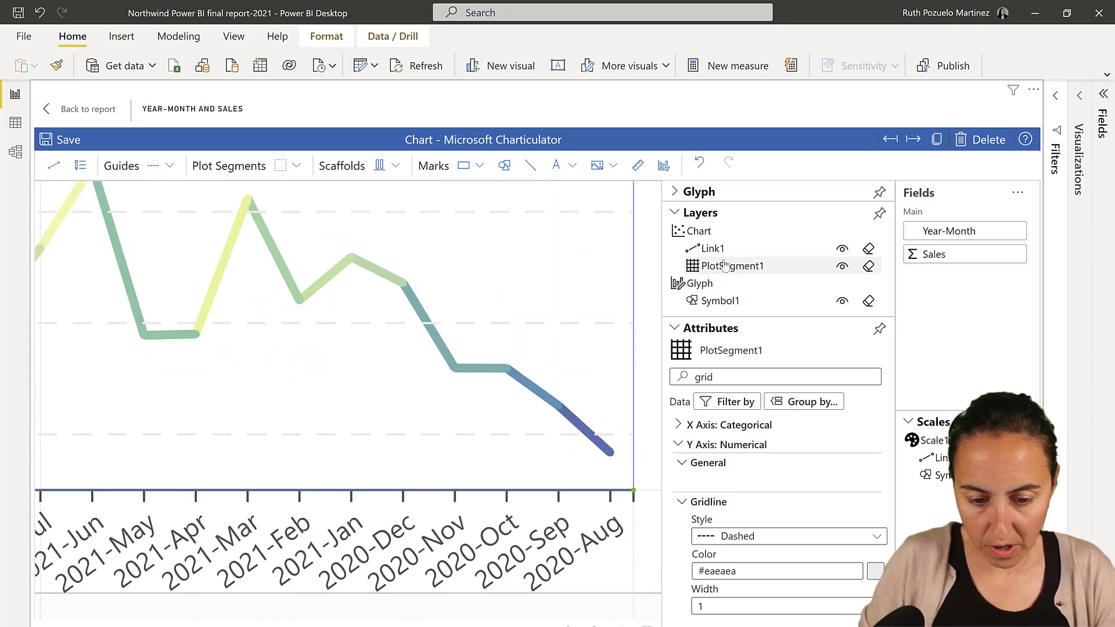
pyautogui.moveTo(728, 265); pyautogui.dragTo(723, 247)
pyautogui.scroll(-3, 391, 325)
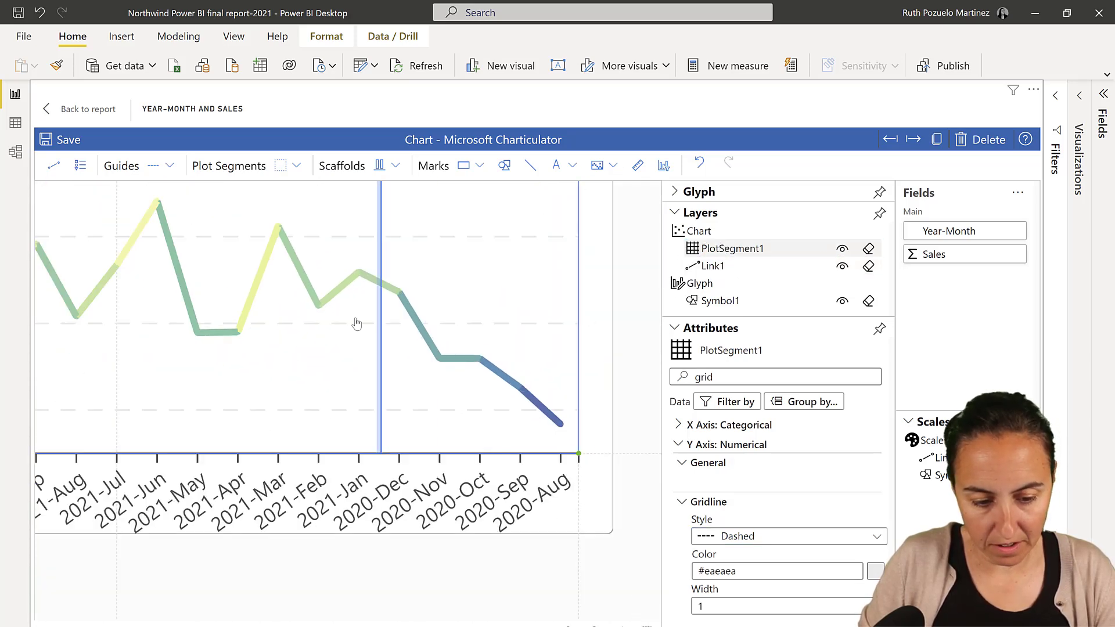
pyautogui.scroll(-3, 213, 272)
pyautogui.click(72, 110)
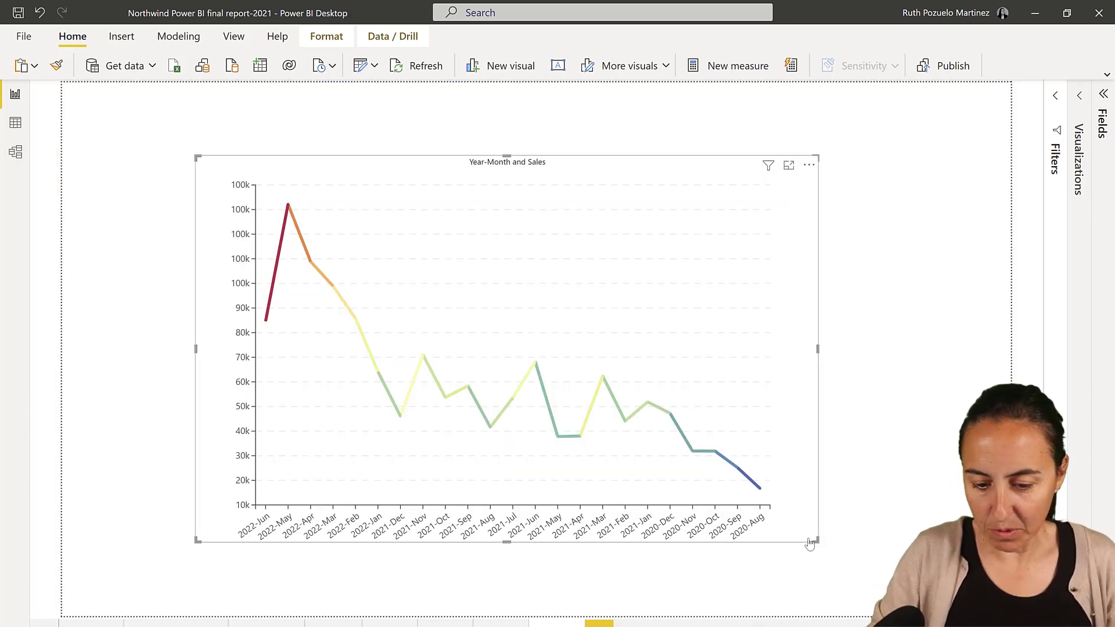
# - Enlarge the Charticulator visual from its corner and move it up and left on the page
pyautogui.moveTo(811, 542); pyautogui.dragTo(934, 614)
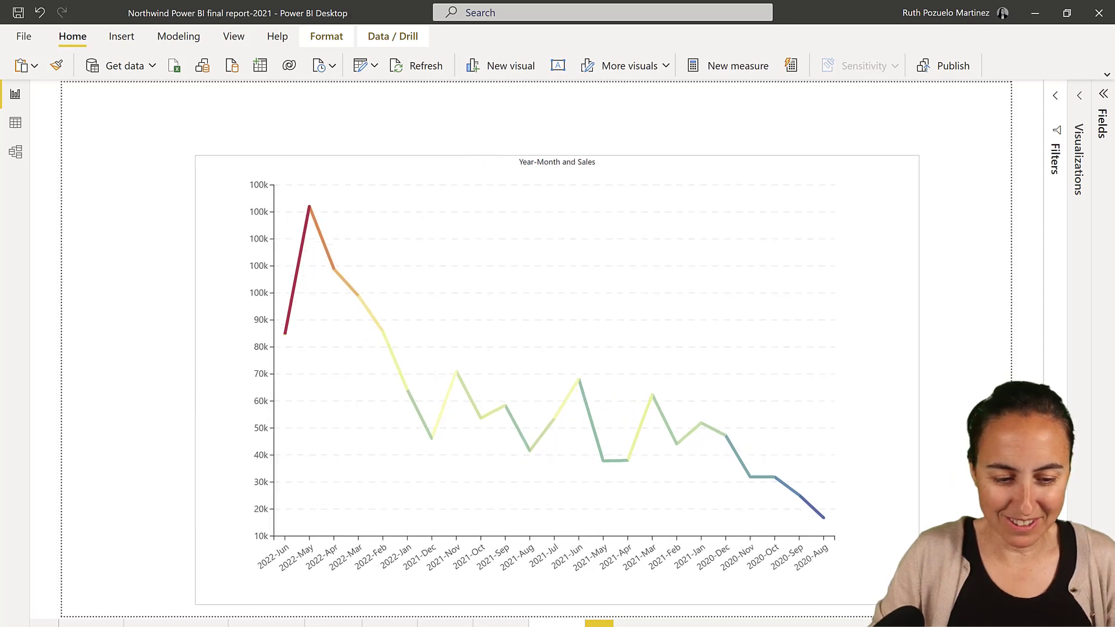
pyautogui.click(942, 617)
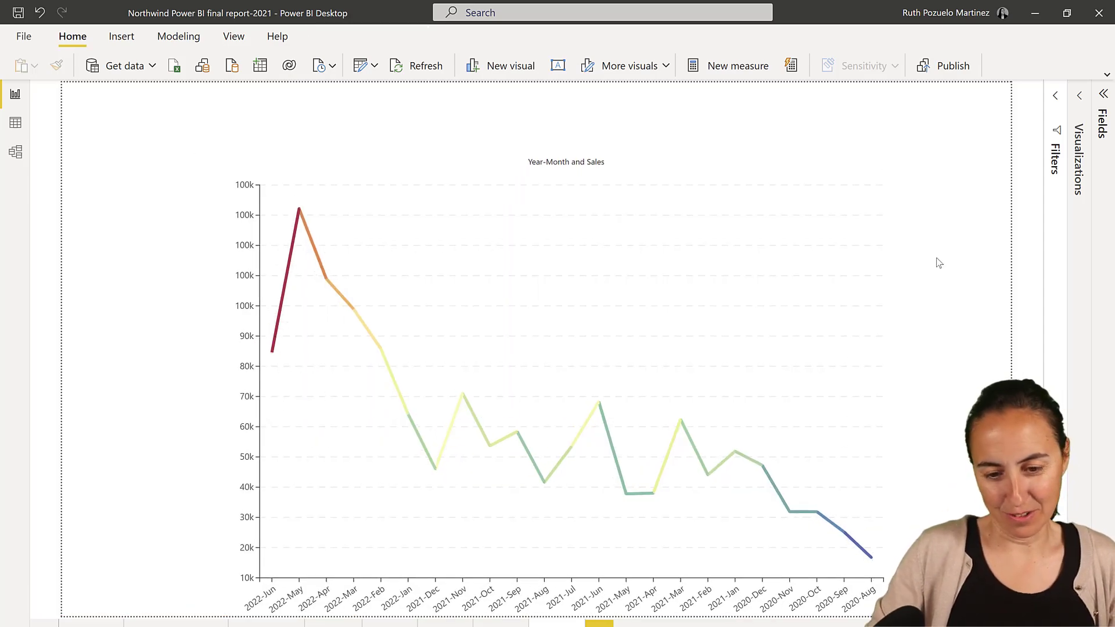
pyautogui.moveTo(923, 169); pyautogui.dragTo(833, 147)
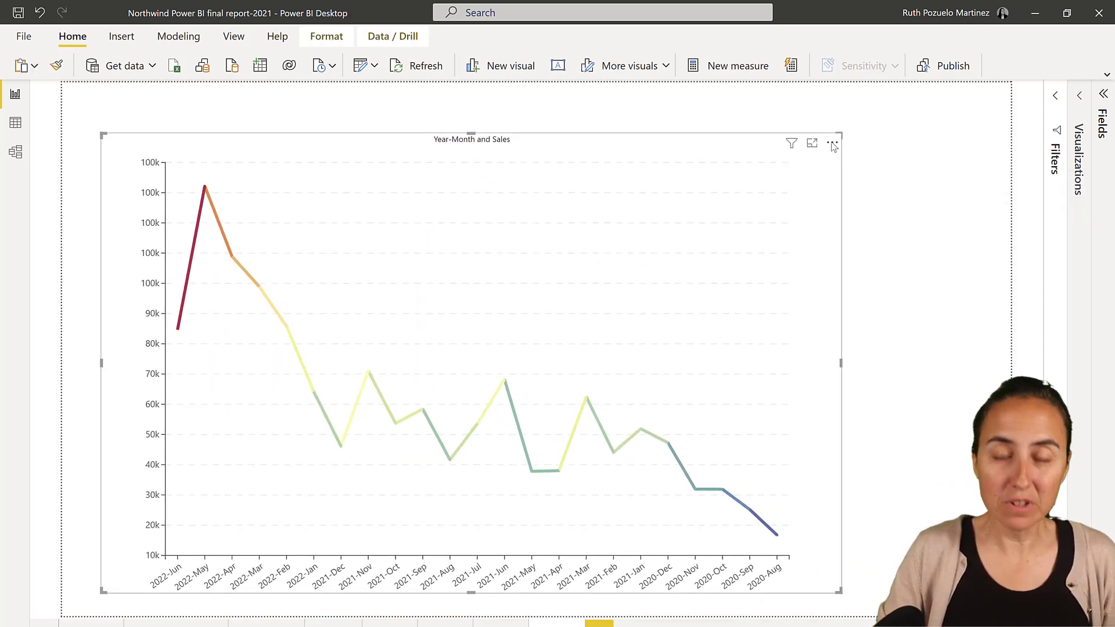